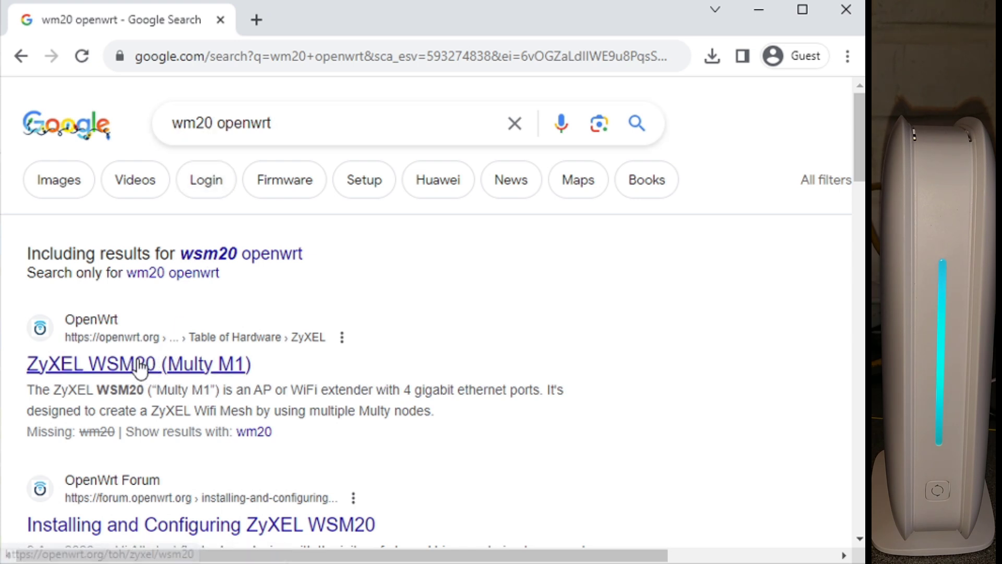
Step: Open the OpenWrt wiki page for the ZyXEL WSM20 and accept the cookie notice
{"action": "left_click", "coordinate": [166, 365]}
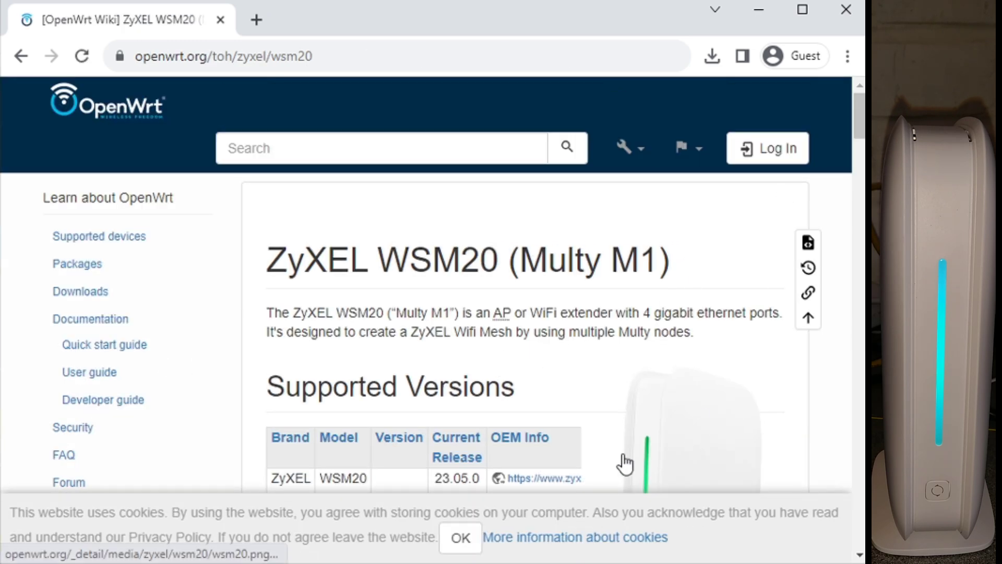
{"action": "left_click", "coordinate": [460, 538]}
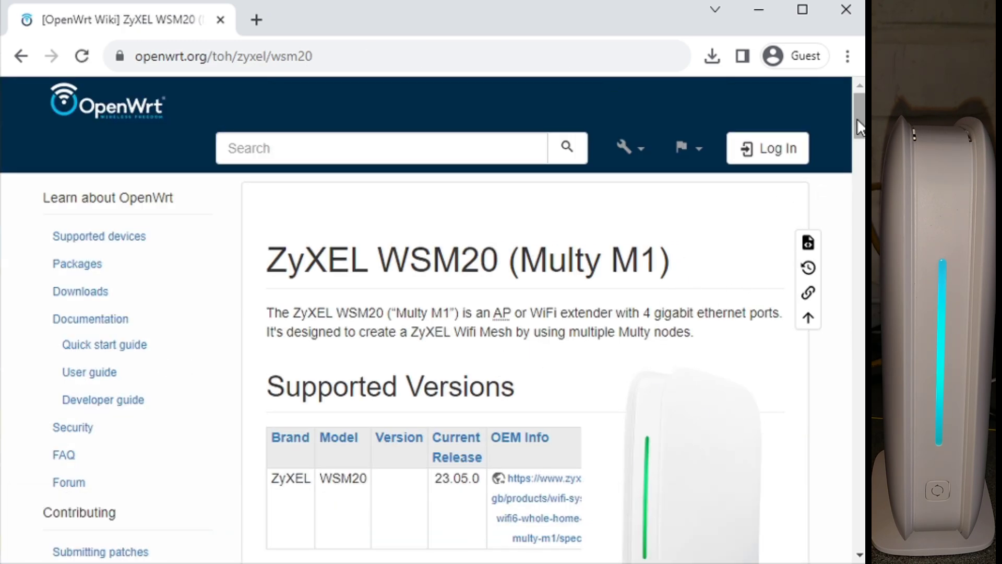
{"action": "left_click_drag", "start_coordinate": [857, 118], "coordinate": [850, 142]}
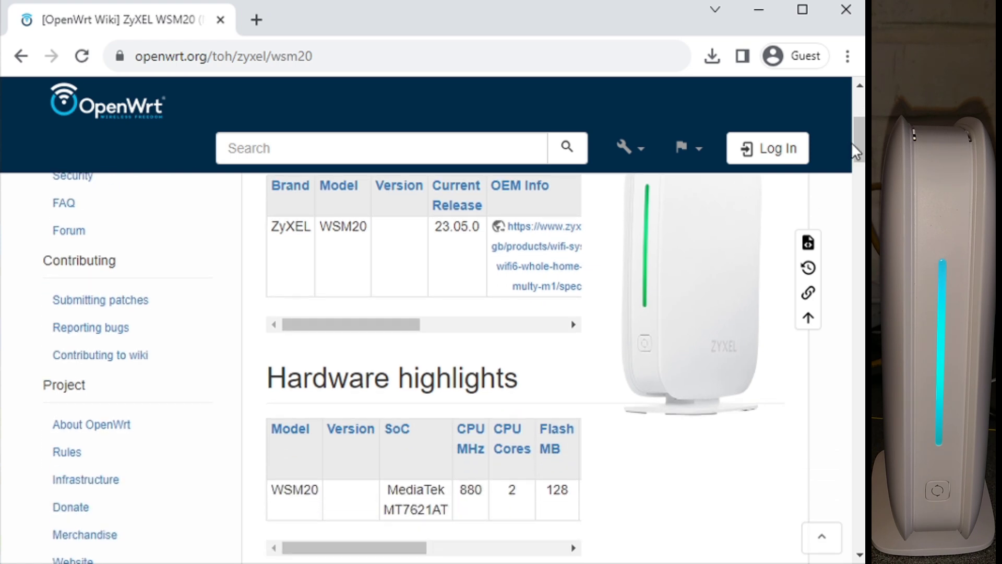
{"action": "key", "text": "ctrl+a"}
{"action": "left_click", "coordinate": [842, 385]}
Step: Read through Supported Versions and Hardware highlights down to the Installation section
{"action": "left_click_drag", "start_coordinate": [861, 167], "coordinate": [861, 161]}
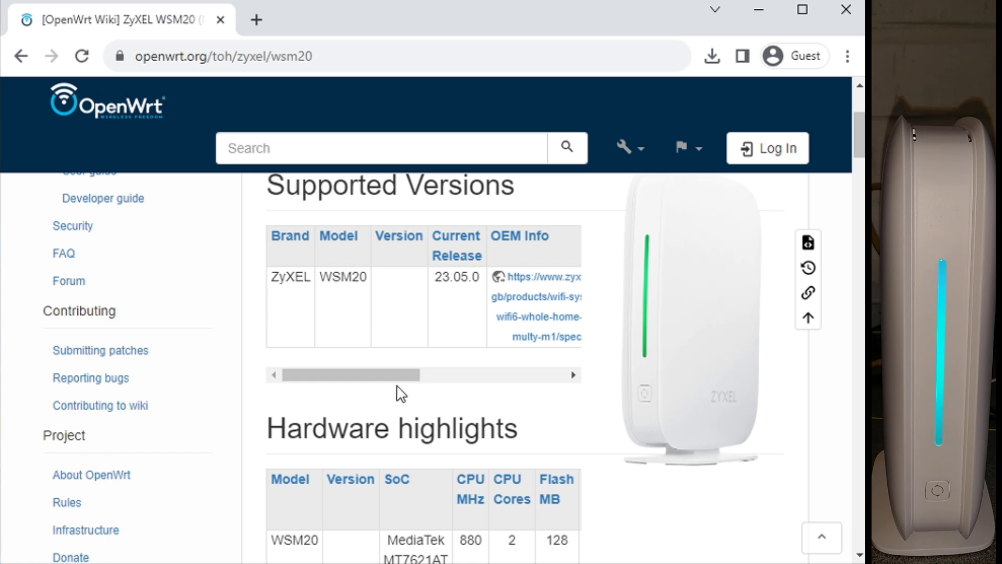
{"action": "left_click_drag", "start_coordinate": [400, 377], "coordinate": [510, 372]}
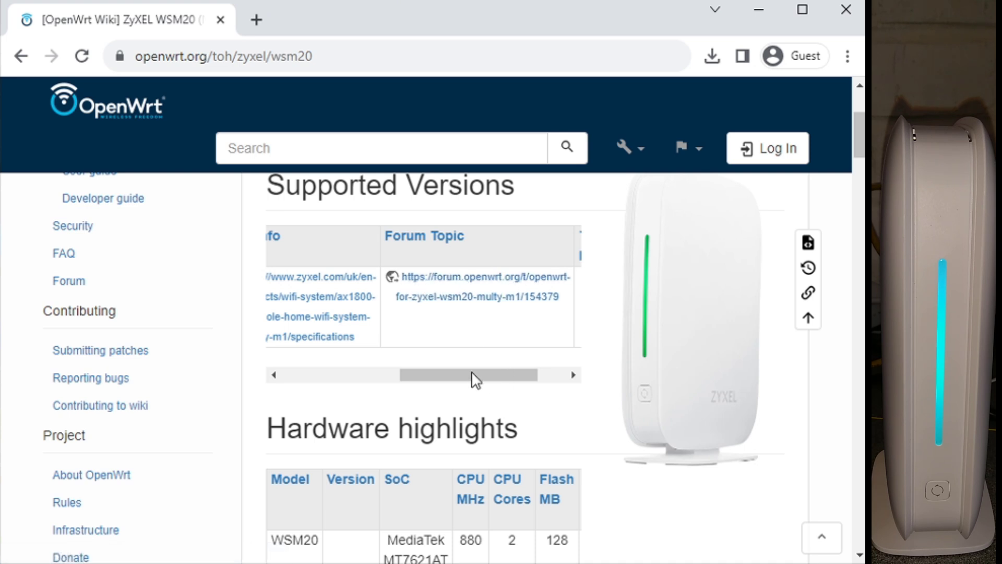
{"action": "left_click_drag", "start_coordinate": [473, 374], "coordinate": [355, 376]}
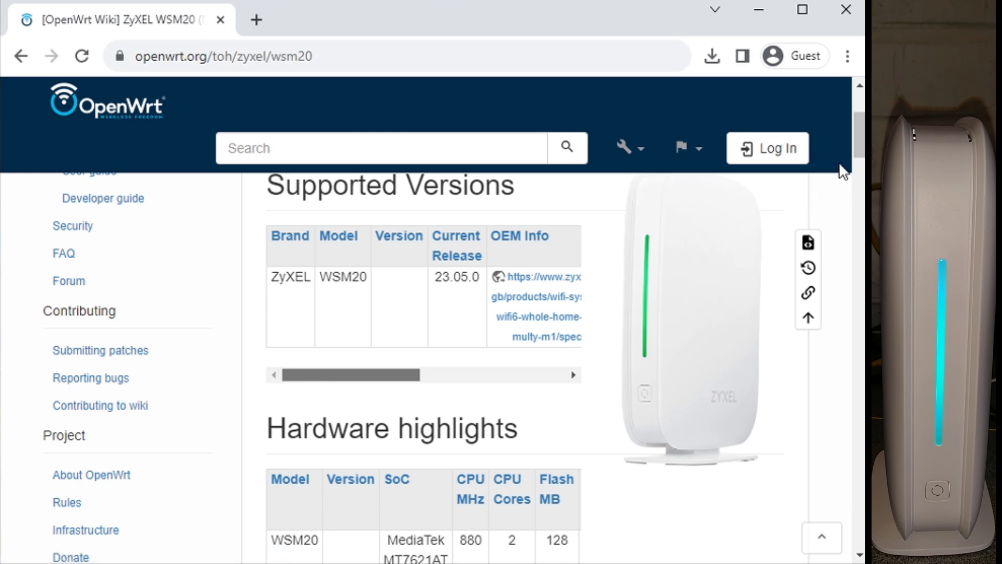
{"action": "left_click_drag", "start_coordinate": [855, 147], "coordinate": [843, 183]}
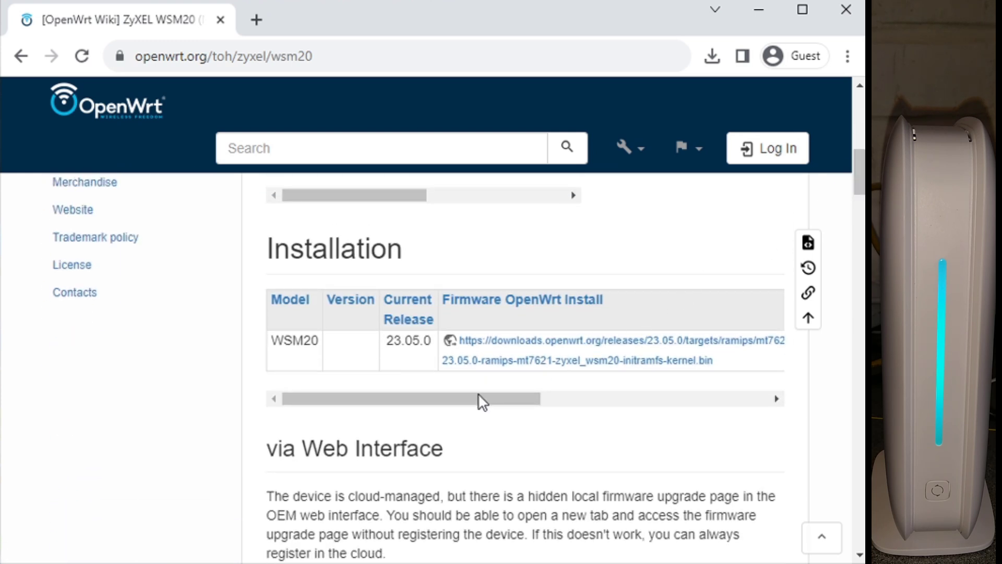
Step: Download the 23.05.0 squashfs-sysupgrade firmware file to Downloads
{"action": "left_click_drag", "start_coordinate": [478, 396], "coordinate": [656, 389]}
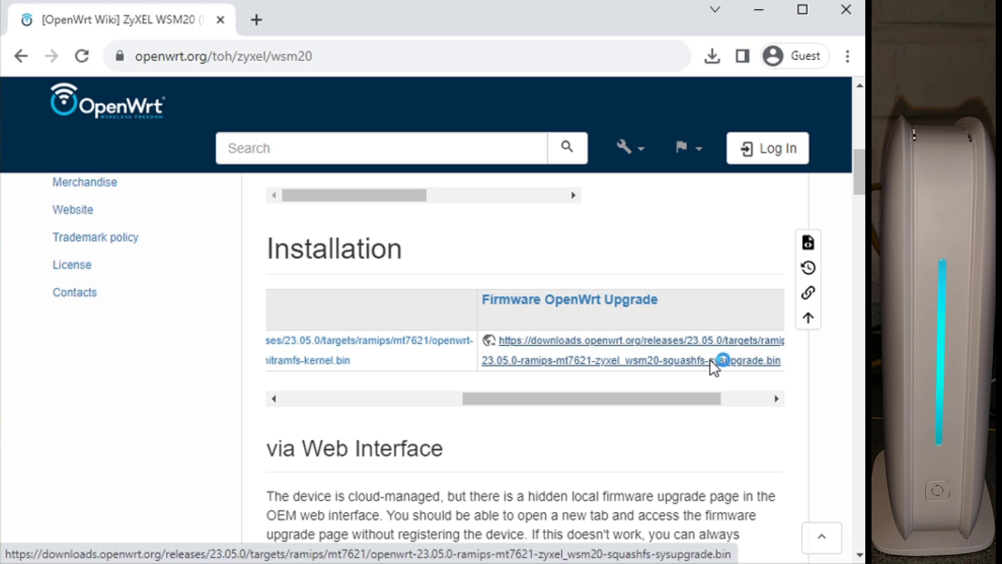
{"action": "left_click", "coordinate": [712, 361]}
{"action": "left_click", "coordinate": [850, 464]}
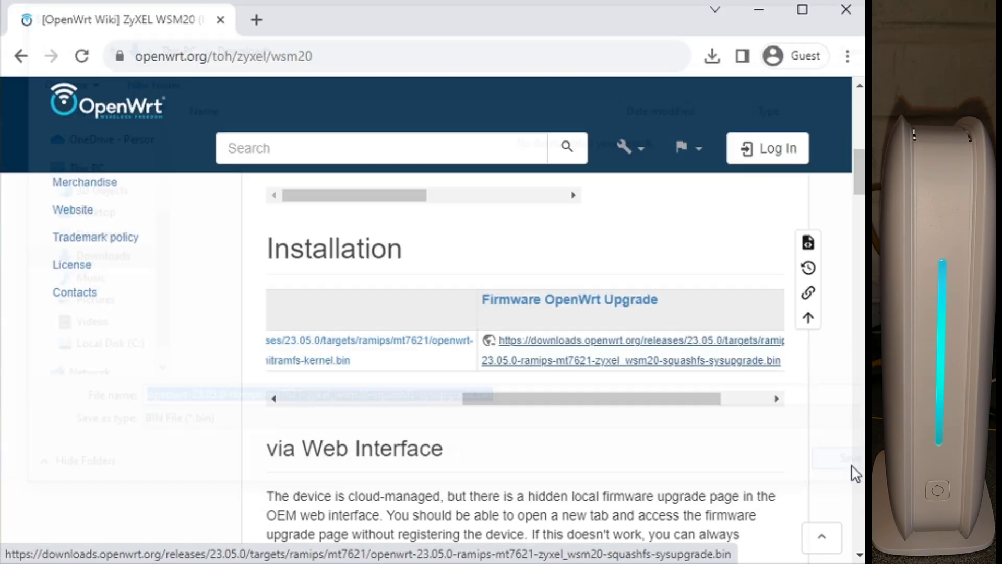
Step: Download the 23.05.0 initramfs-kernel firmware file to Downloads
{"action": "left_click_drag", "start_coordinate": [645, 397], "coordinate": [513, 397]}
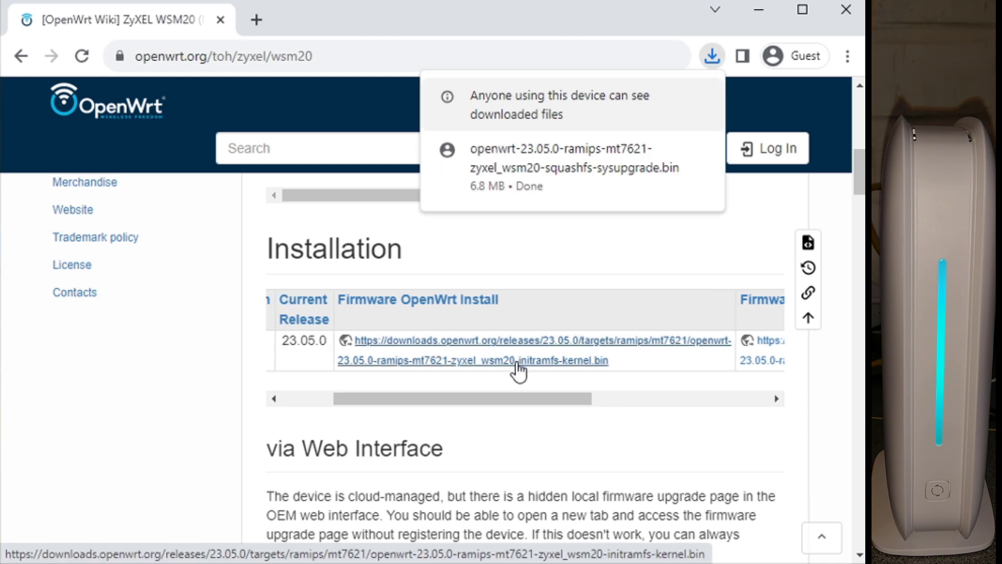
{"action": "left_click", "coordinate": [518, 364]}
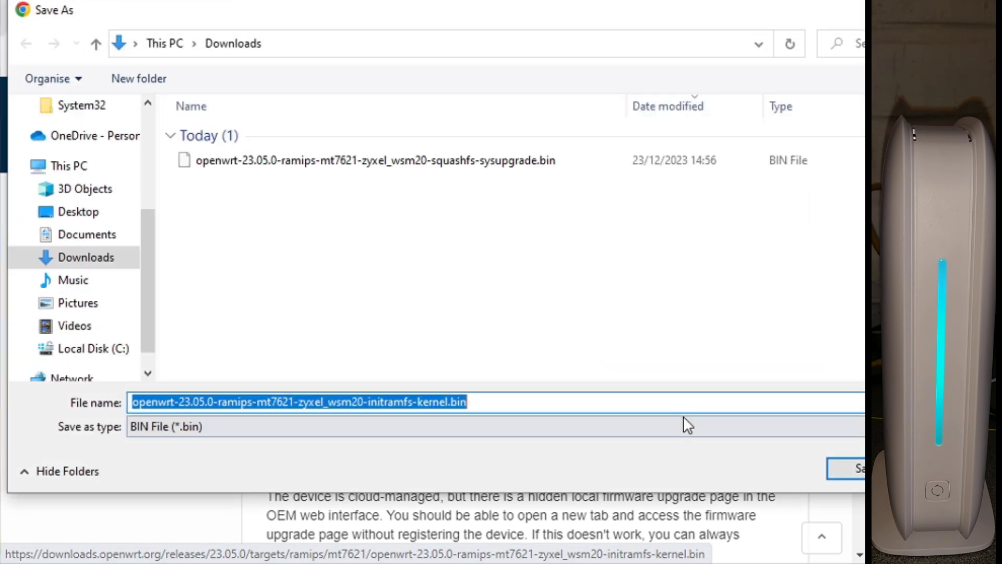
{"action": "left_click", "coordinate": [850, 468]}
{"action": "left_click_drag", "start_coordinate": [569, 399], "coordinate": [491, 383]}
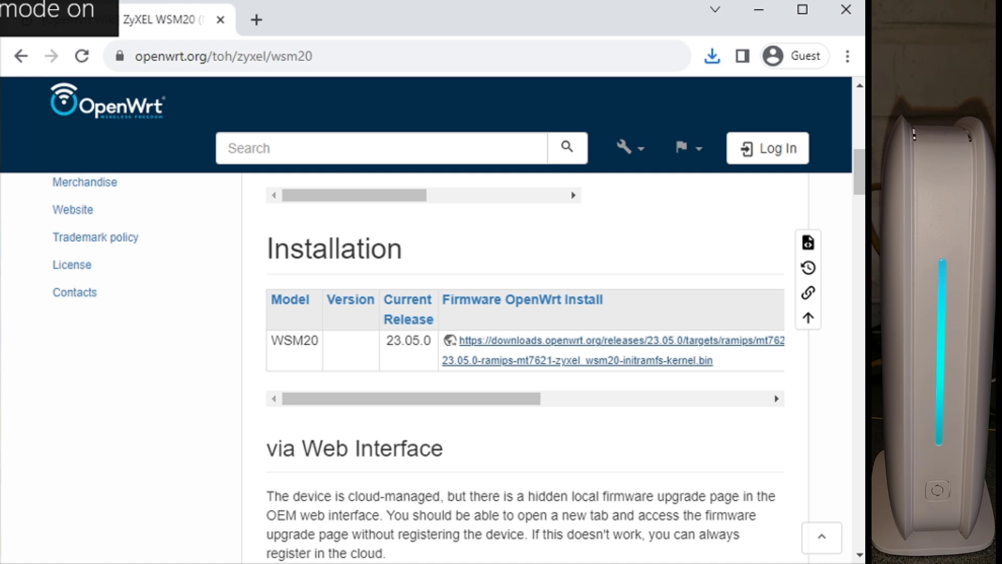
Step: Run ipconfig in Command Prompt and review the Ethernet adapter's addresses
{"action": "key", "text": "super+r"}
{"action": "key", "text": "Return"}
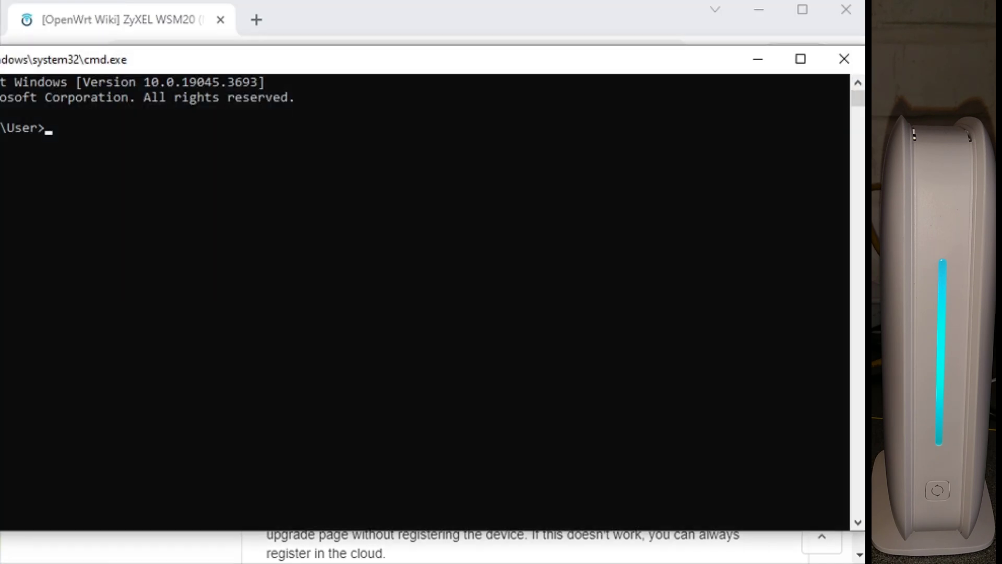
{"action": "left_click_drag", "start_coordinate": [317, 62], "coordinate": [377, 69]}
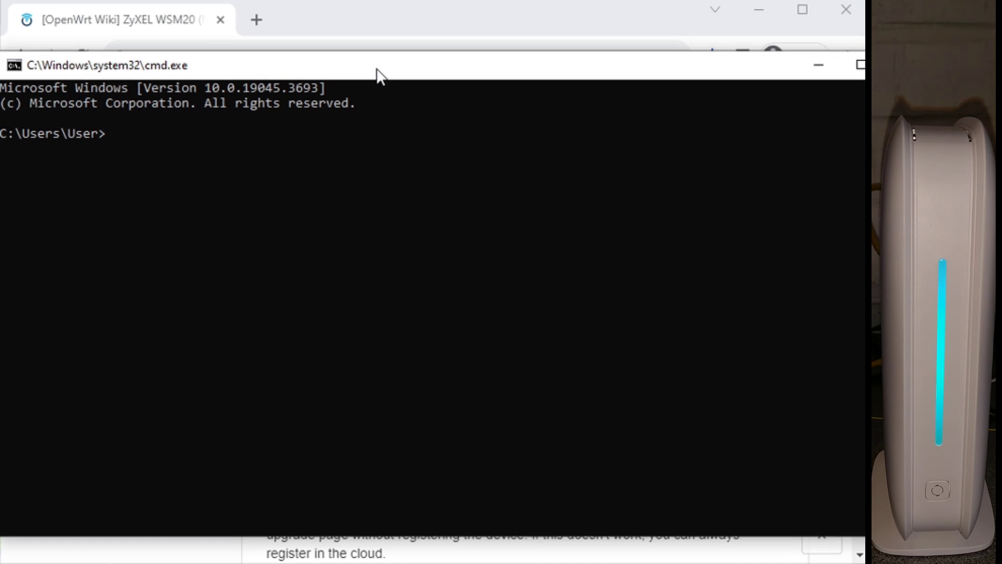
{"action": "type", "text": "ipconfig"}
{"action": "key", "text": "Return"}
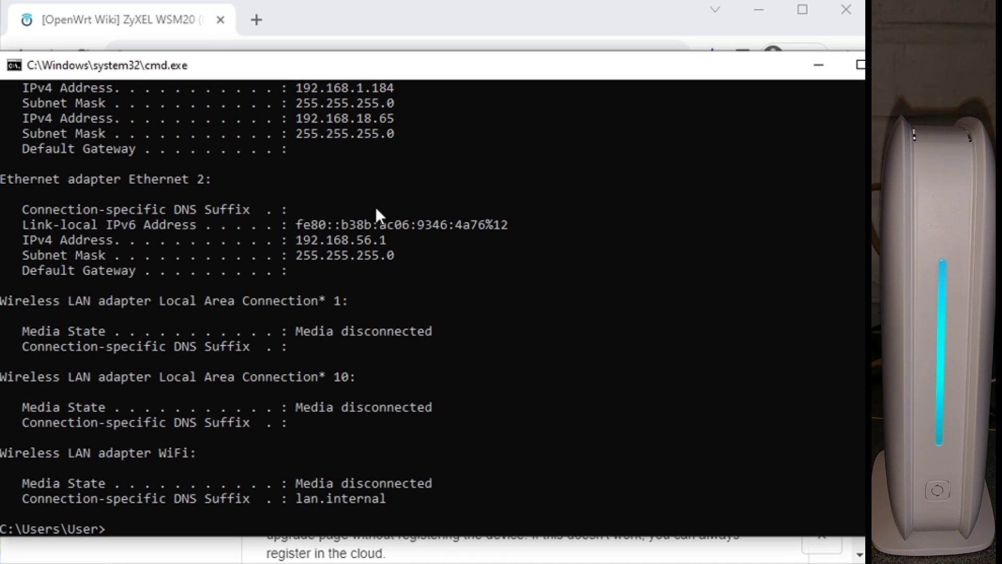
{"action": "scroll", "coordinate": [376, 214], "scroll_direction": "up", "scroll_amount": 6}
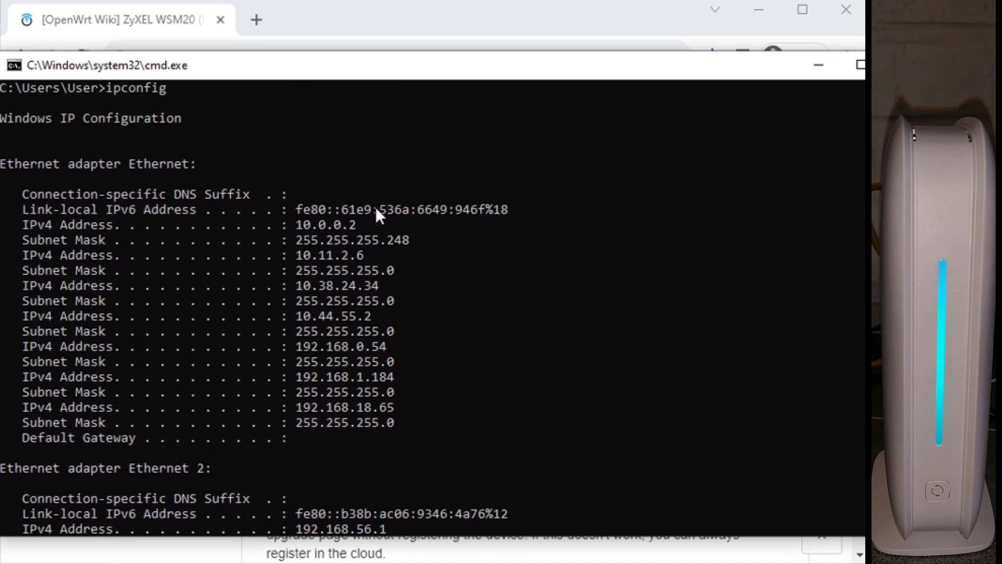
{"action": "scroll", "coordinate": [375, 207], "scroll_direction": "up", "scroll_amount": 1}
{"action": "scroll", "coordinate": [376, 215], "scroll_direction": "down", "scroll_amount": 1}
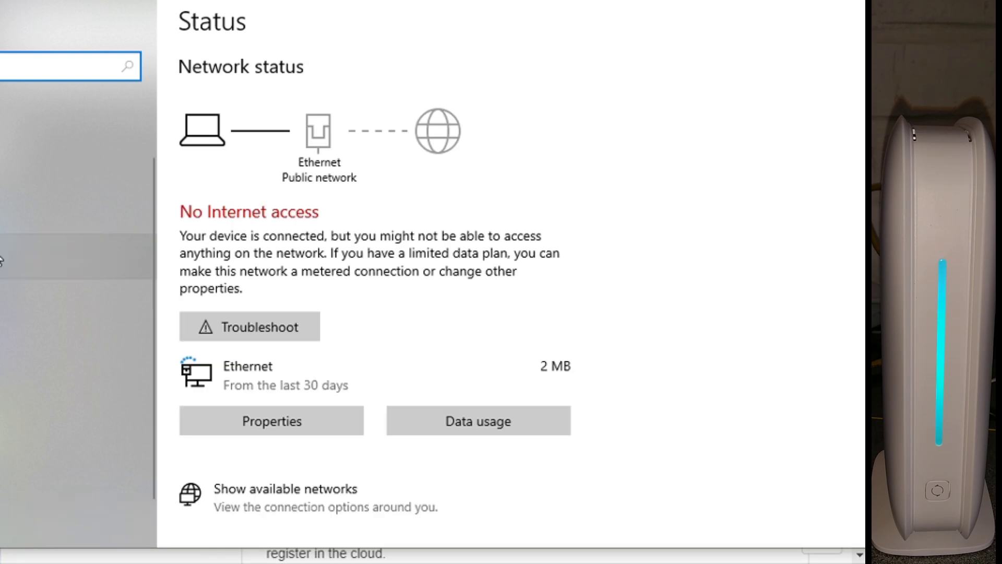
Step: Set Ethernet's IPv4 properties to obtain the IP address and DNS servers automatically
{"action": "scroll", "coordinate": [409, 392], "scroll_direction": "down", "scroll_amount": 3}
{"action": "left_click", "coordinate": [310, 493]}
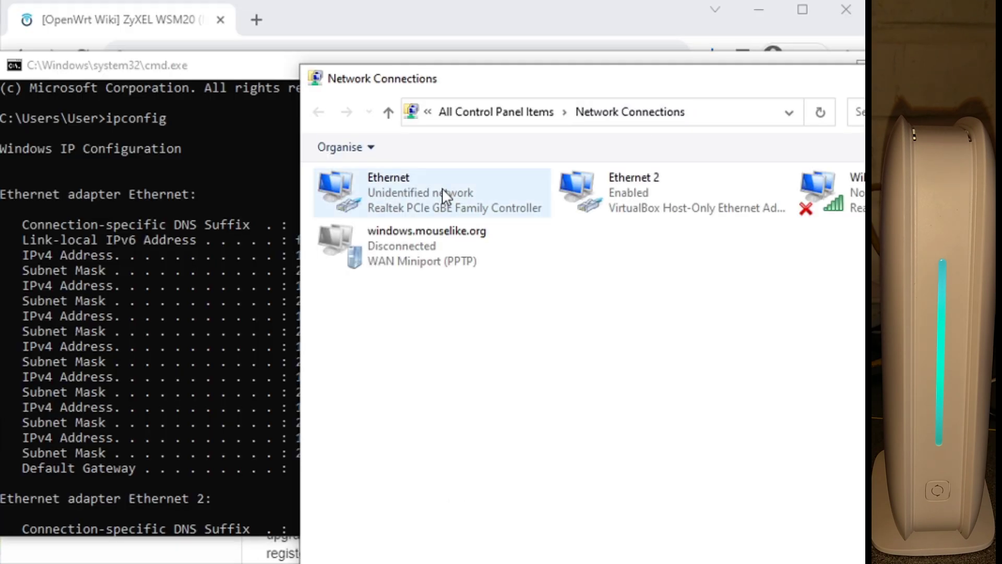
{"action": "double_click", "coordinate": [442, 192]}
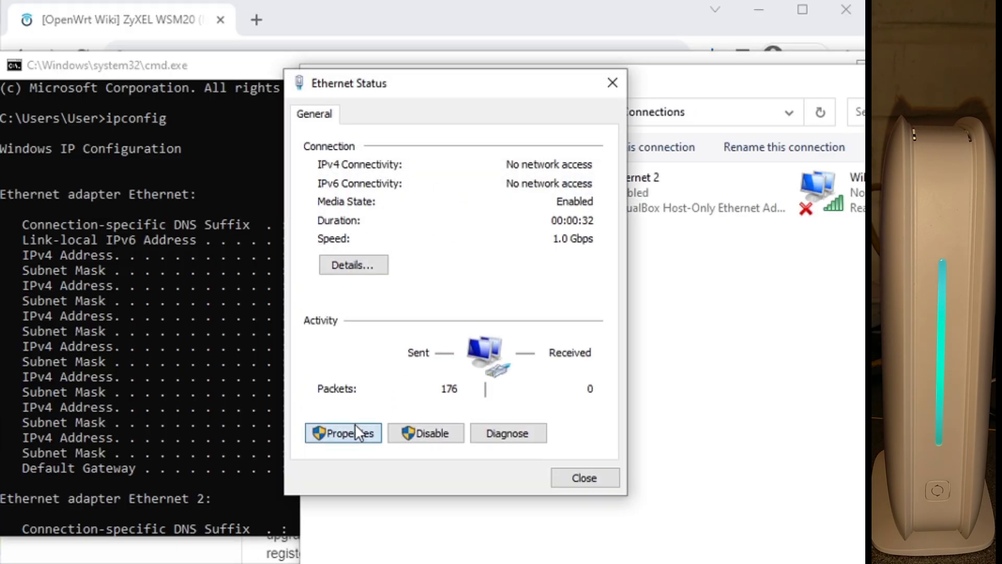
{"action": "left_click", "coordinate": [360, 433]}
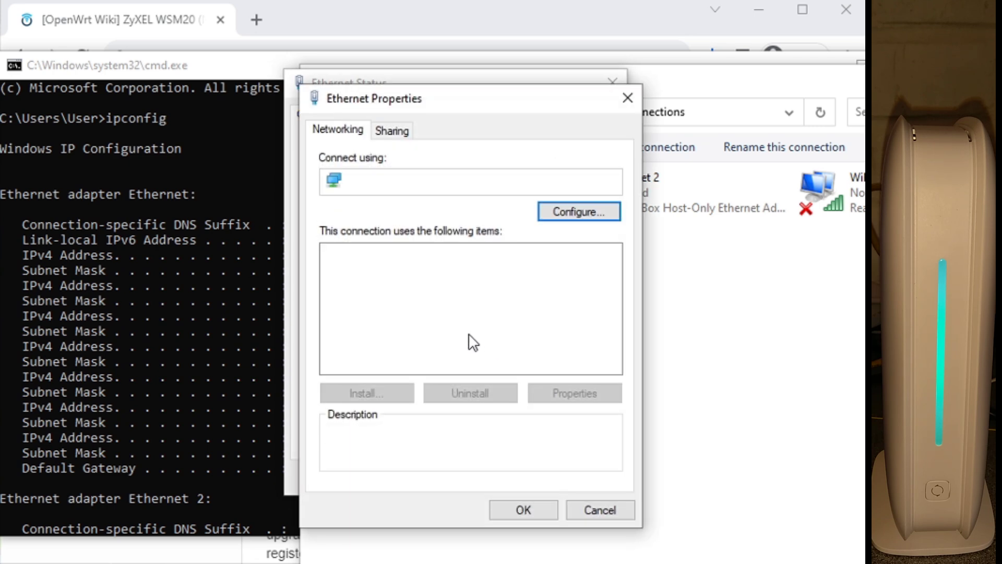
{"action": "double_click", "coordinate": [482, 349]}
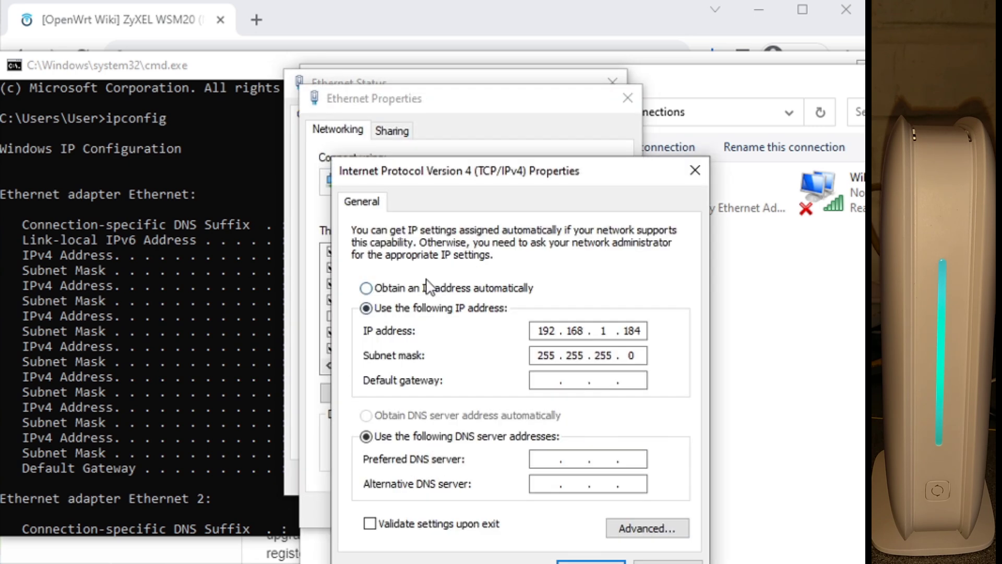
{"action": "left_click", "coordinate": [425, 288]}
{"action": "left_click", "coordinate": [424, 415]}
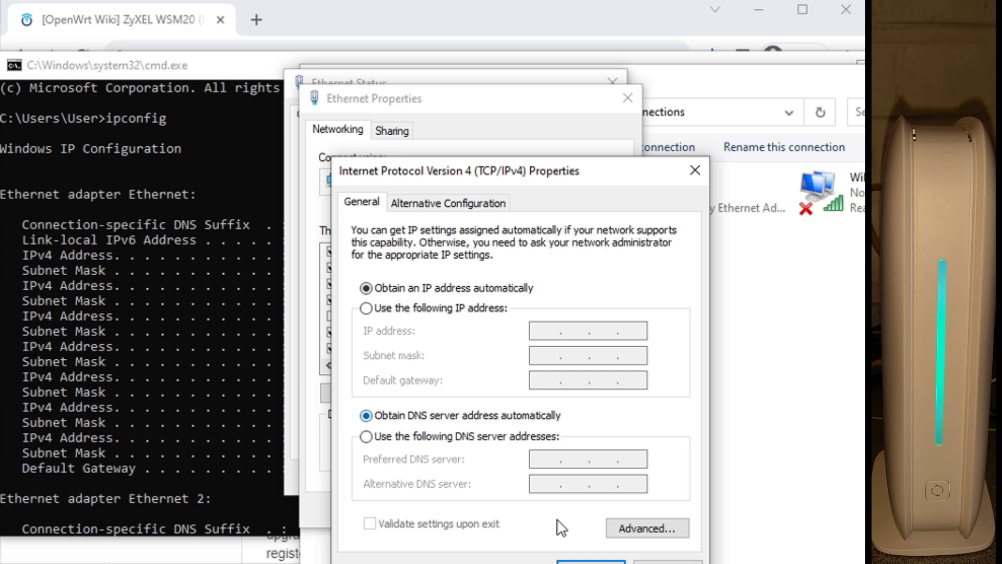
{"action": "left_click", "coordinate": [574, 562]}
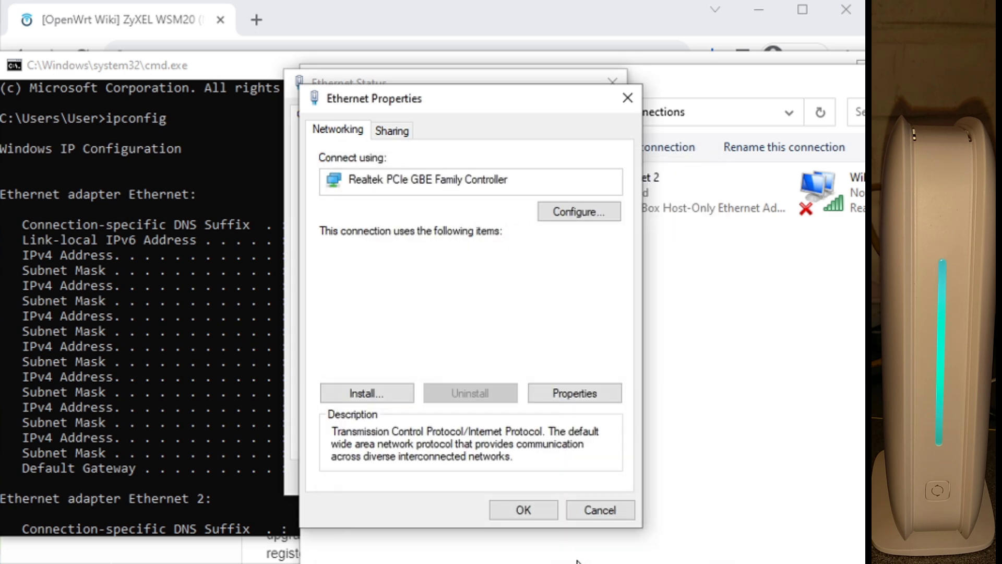
{"action": "left_click", "coordinate": [523, 510]}
{"action": "left_click", "coordinate": [586, 476]}
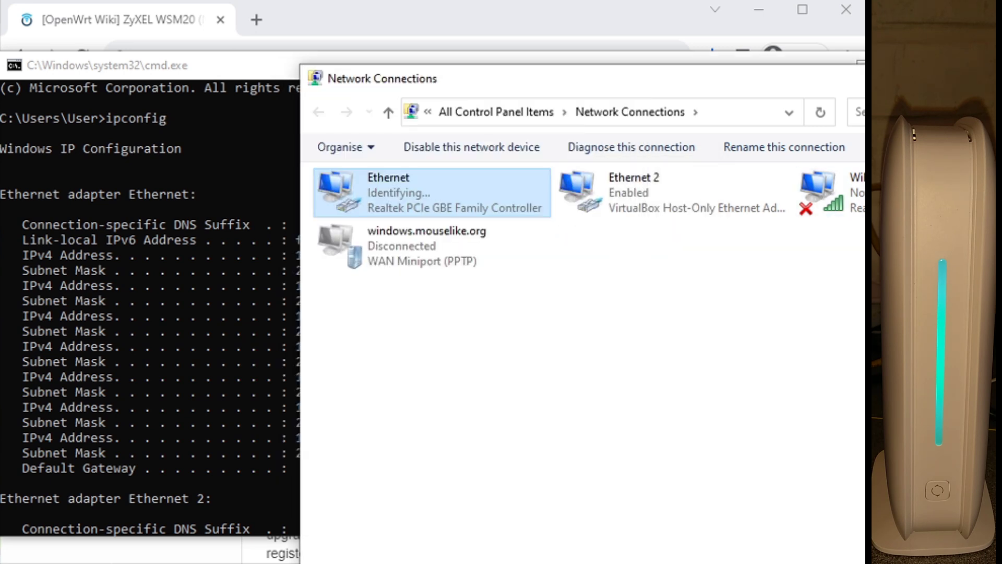
Step: Rerun ipconfig to confirm address 192.168.212.117 and gateway 192.168.212.1
{"action": "key", "text": "alt+F4"}
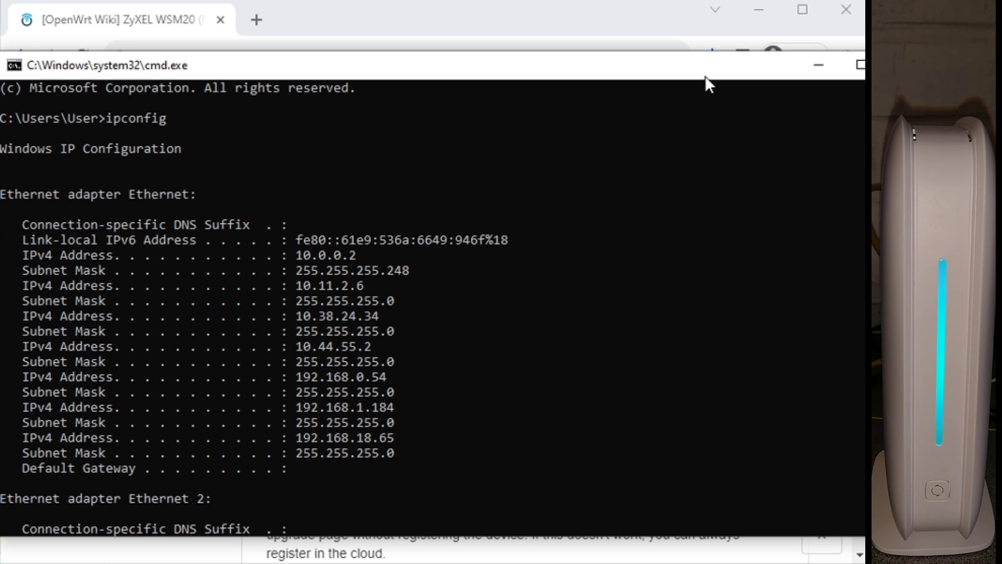
{"action": "key", "text": "Up"}
{"action": "key", "text": "Return"}
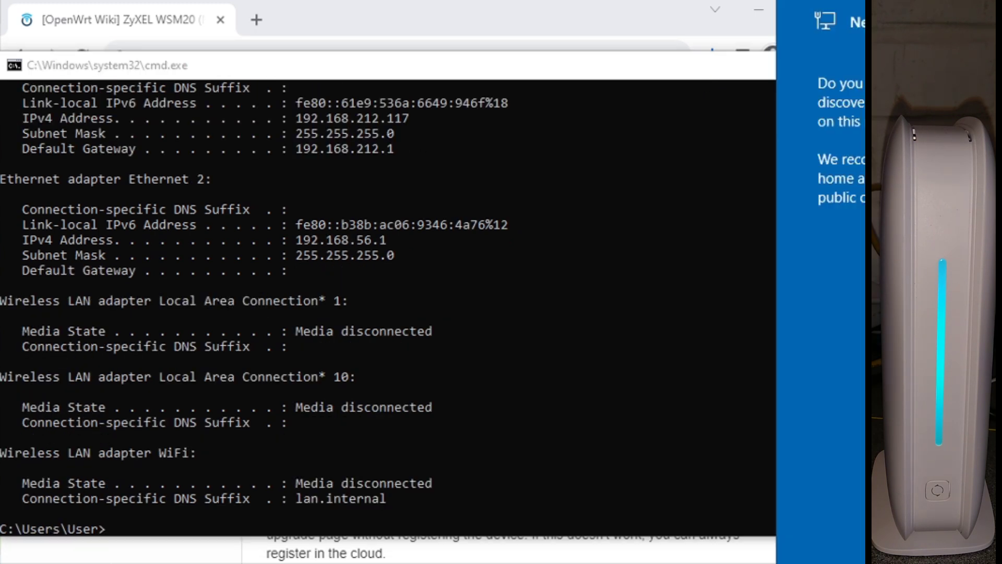
{"action": "left_click", "coordinate": [317, 152]}
{"action": "left_click_drag", "start_coordinate": [300, 149], "coordinate": [348, 148]}
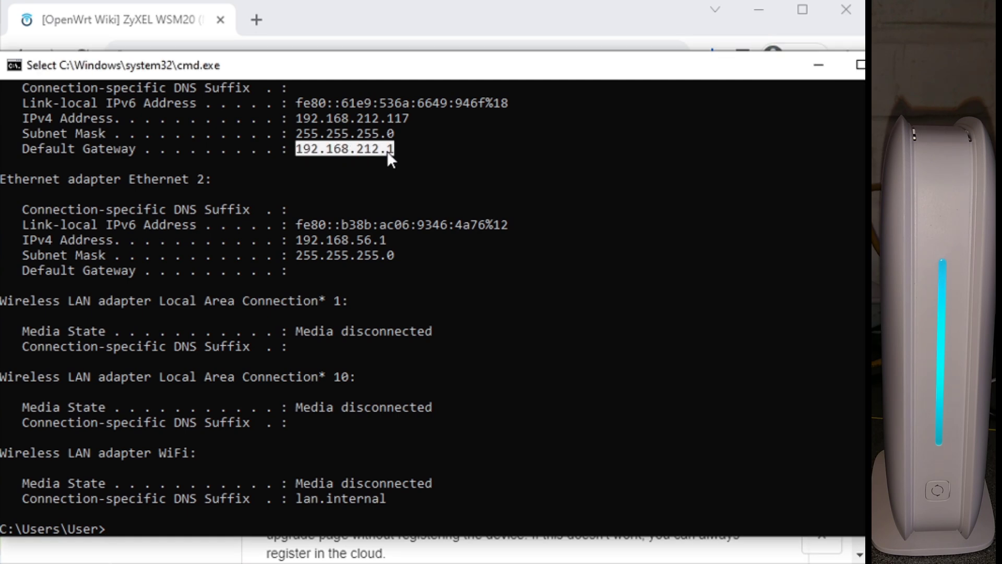
Step: Open the wiki's router firmware-upgrade link in a new tab
{"action": "left_click", "coordinate": [395, 24]}
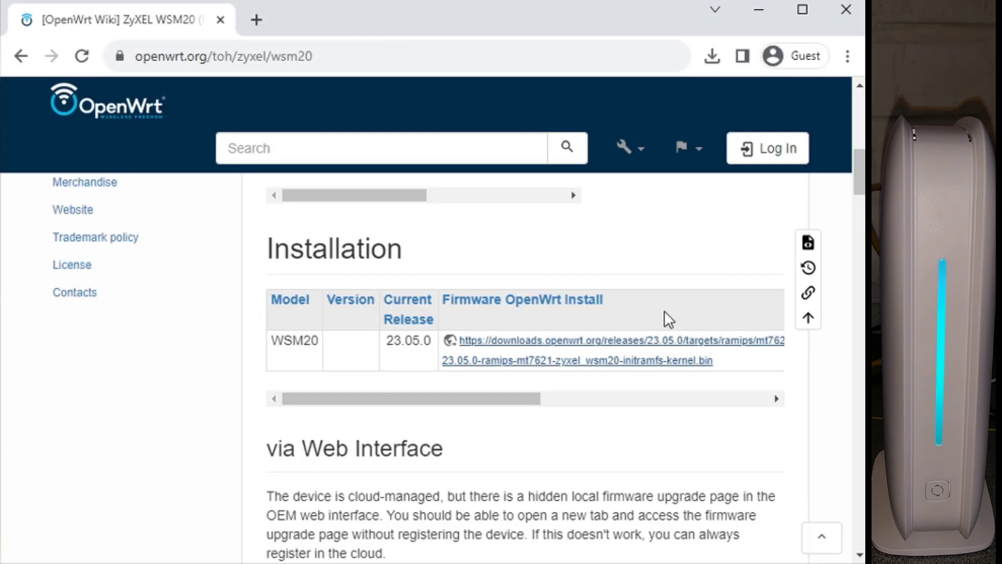
{"action": "left_click_drag", "start_coordinate": [860, 171], "coordinate": [862, 200]}
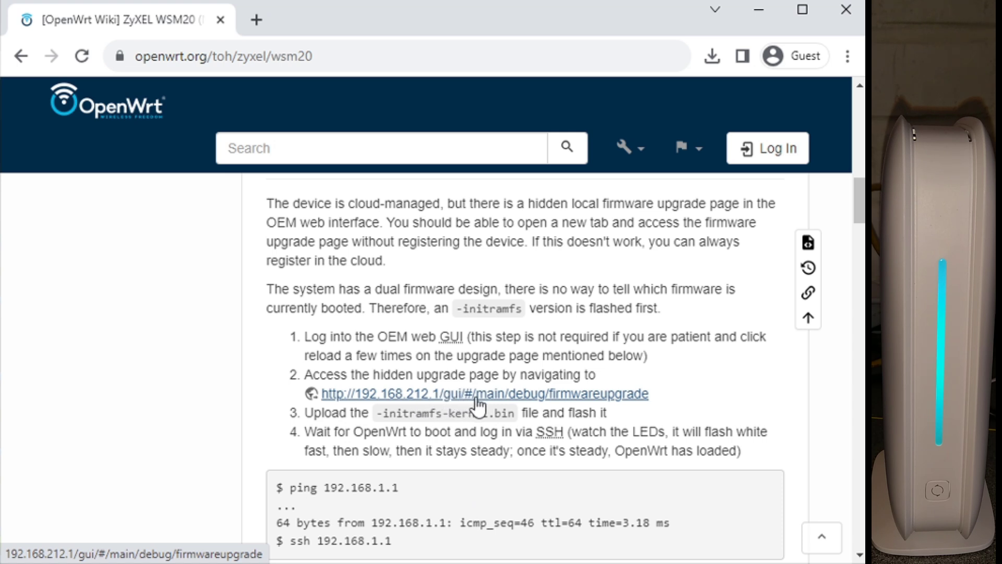
{"action": "right_click", "coordinate": [574, 398]}
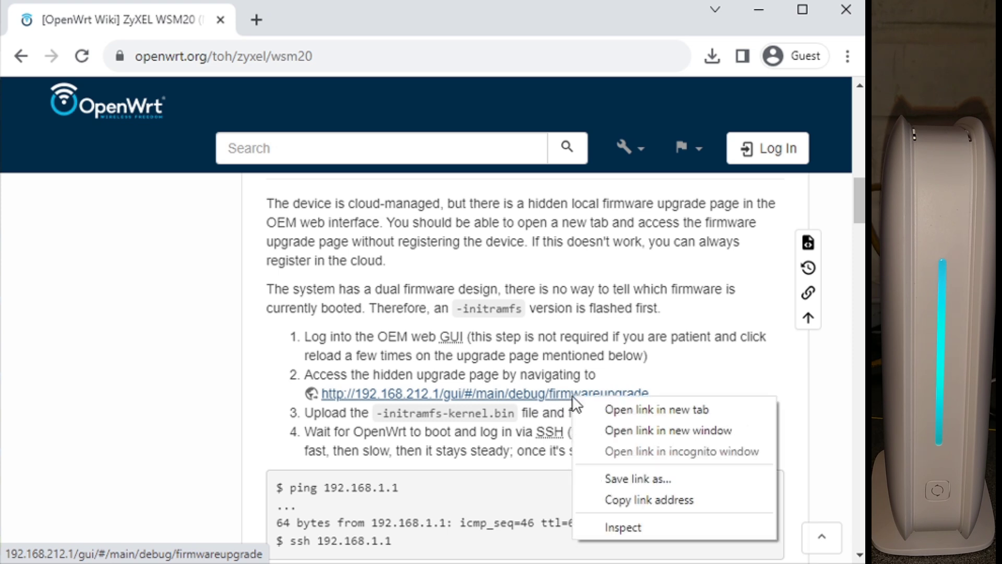
{"action": "left_click", "coordinate": [606, 410]}
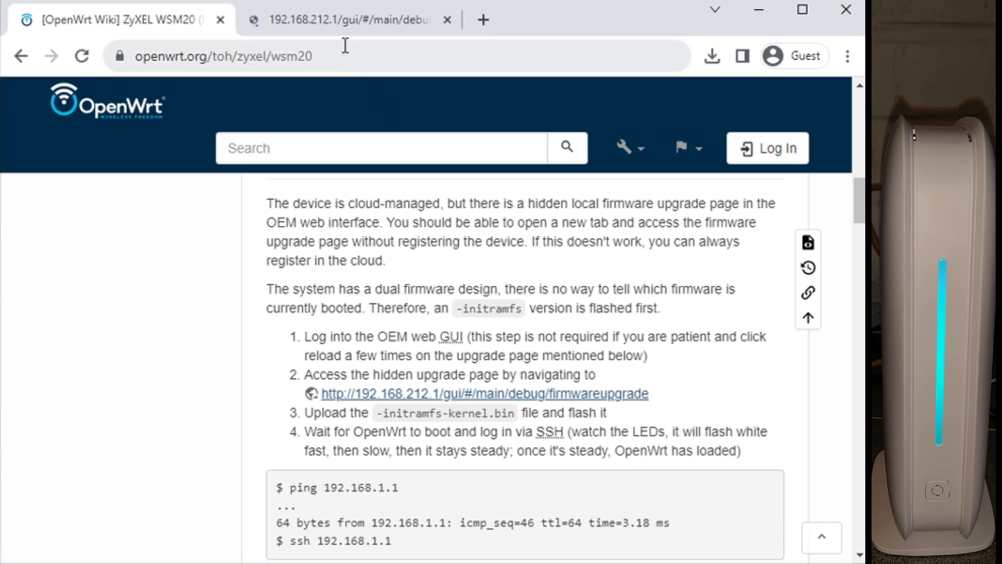
{"action": "left_click", "coordinate": [352, 21]}
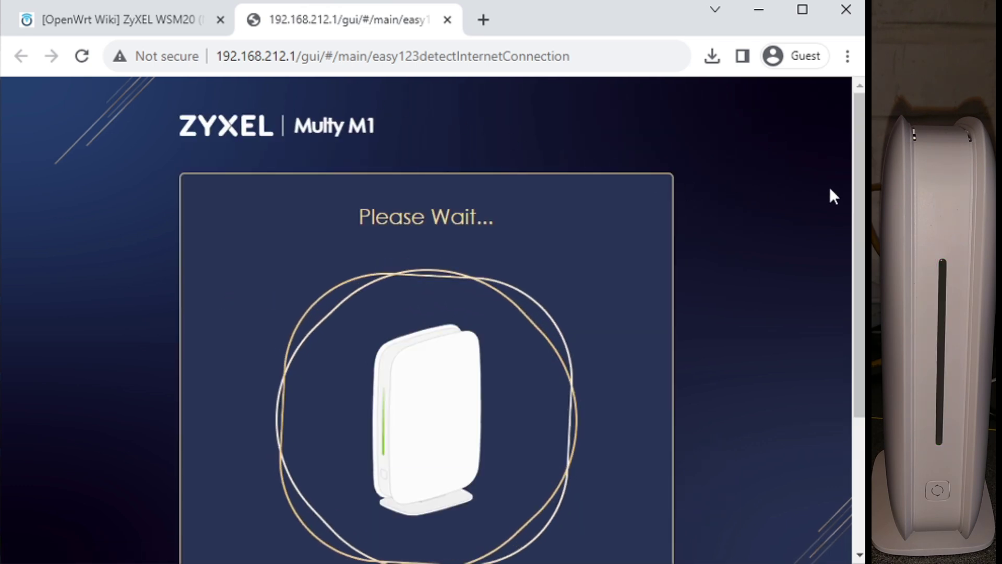
Step: Dismiss the repeated WAN-port warning on the router's setup page
{"action": "left_click_drag", "start_coordinate": [854, 185], "coordinate": [841, 162]}
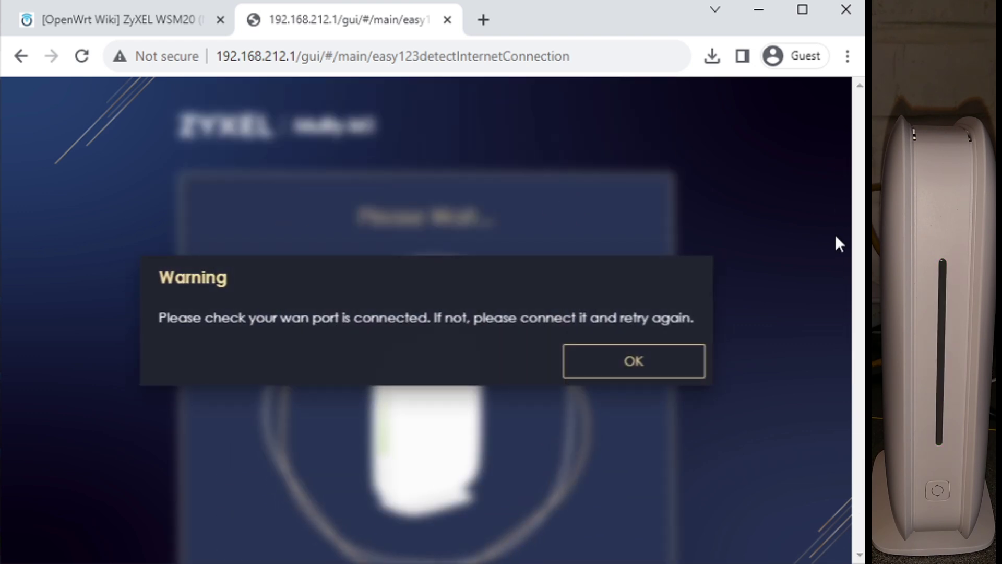
{"action": "left_click", "coordinate": [661, 372]}
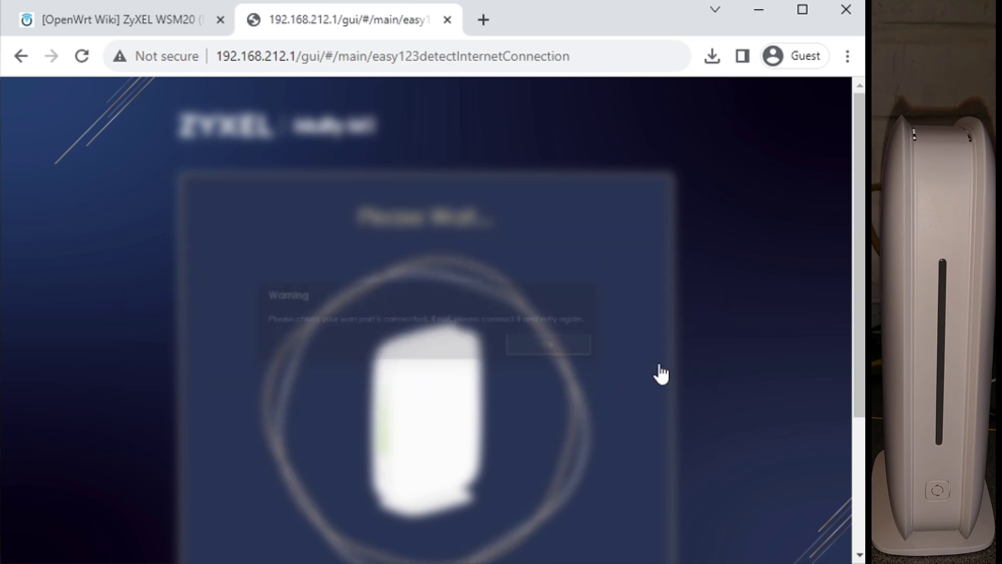
{"action": "left_click", "coordinate": [632, 368]}
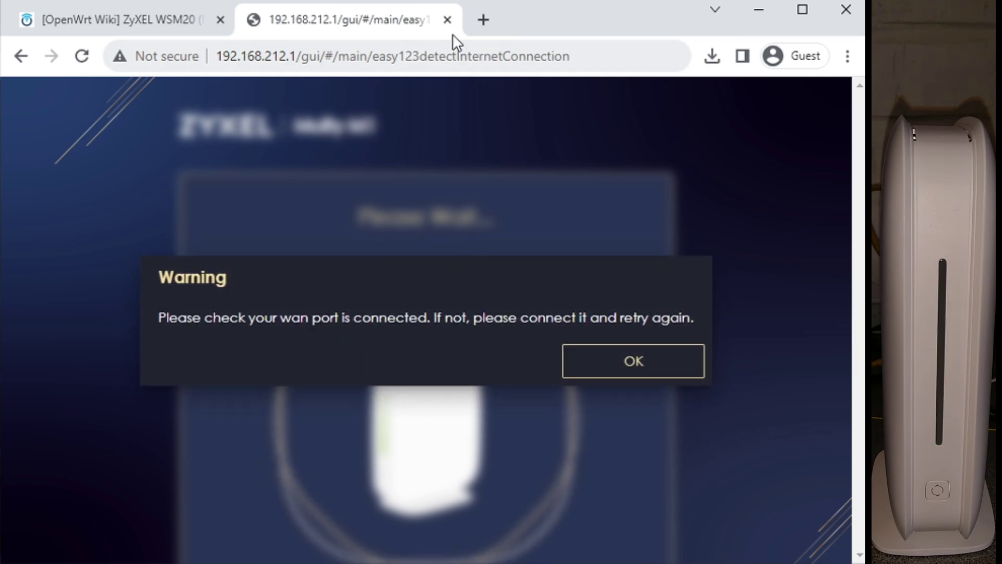
Step: Close the stuck router tab and reopen the firmware-upgrade link to reach the Firmware Upgrade page
{"action": "left_click", "coordinate": [447, 19]}
{"action": "right_click", "coordinate": [453, 374]}
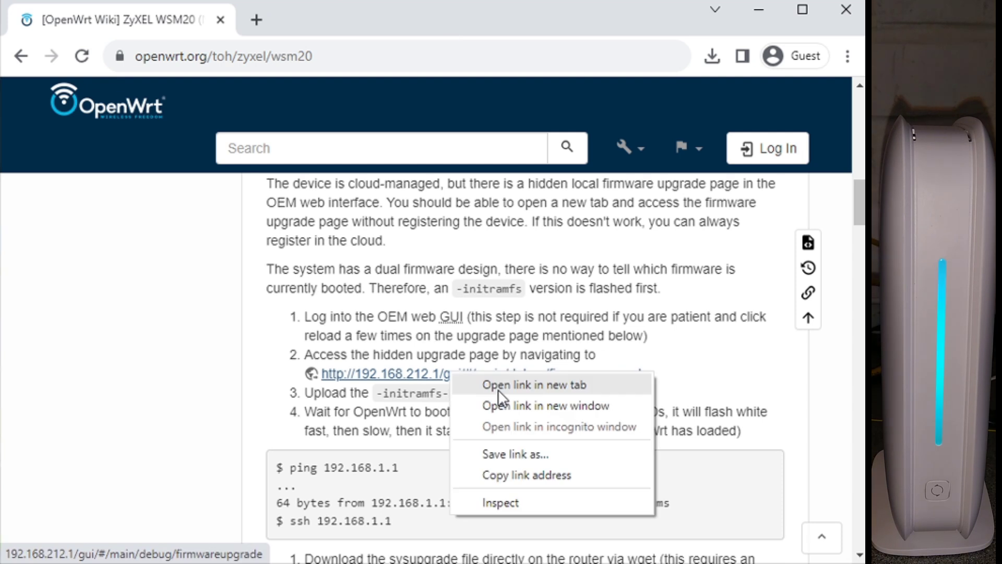
{"action": "left_click", "coordinate": [498, 389]}
{"action": "left_click", "coordinate": [372, 21]}
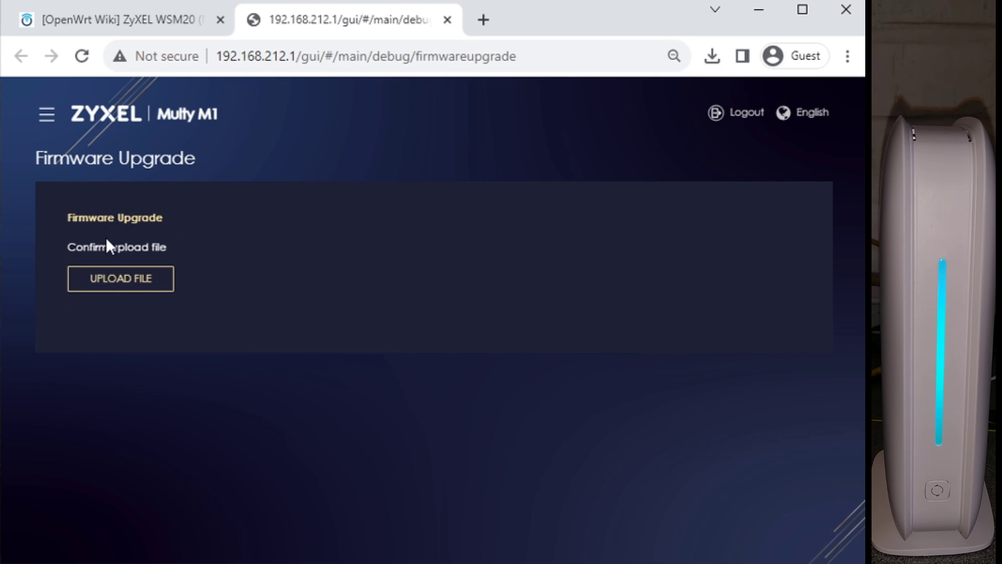
Step: Choose openwrt-23.05.0-ramips-mt7621-zyxel_wsm20-initramfs-kernel.bin from Downloads for upload
{"action": "left_click", "coordinate": [117, 279]}
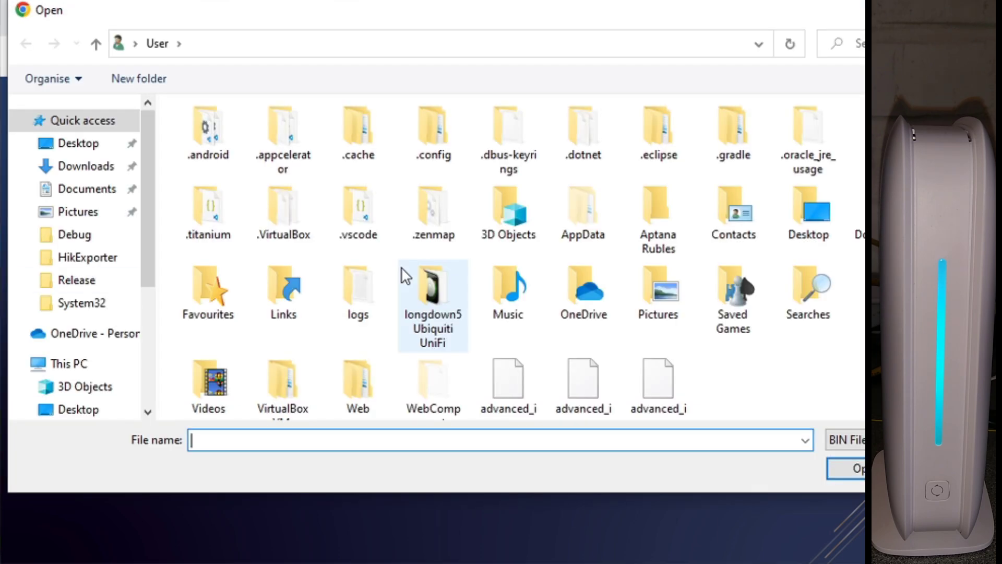
{"action": "left_click", "coordinate": [93, 168]}
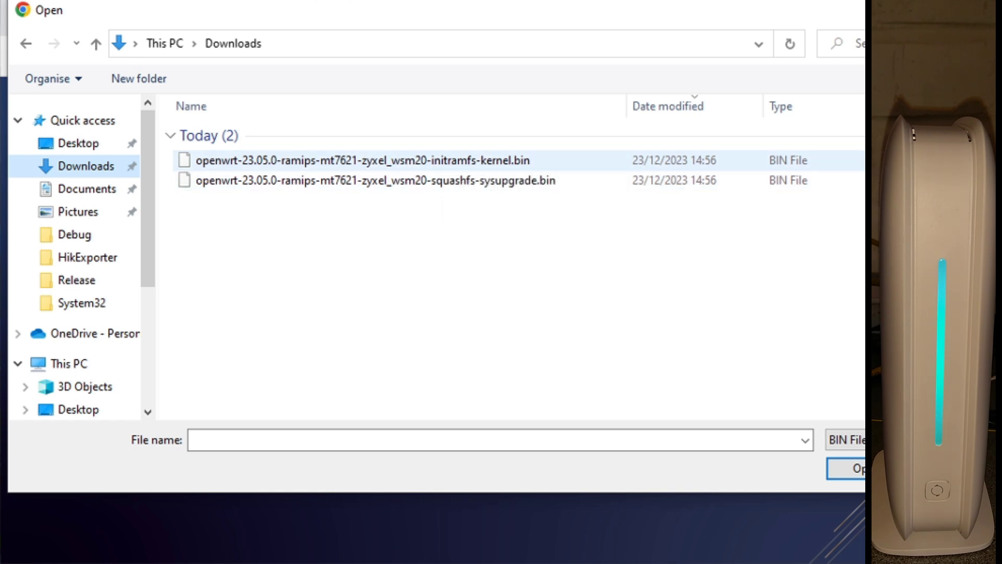
{"action": "left_click", "coordinate": [492, 167]}
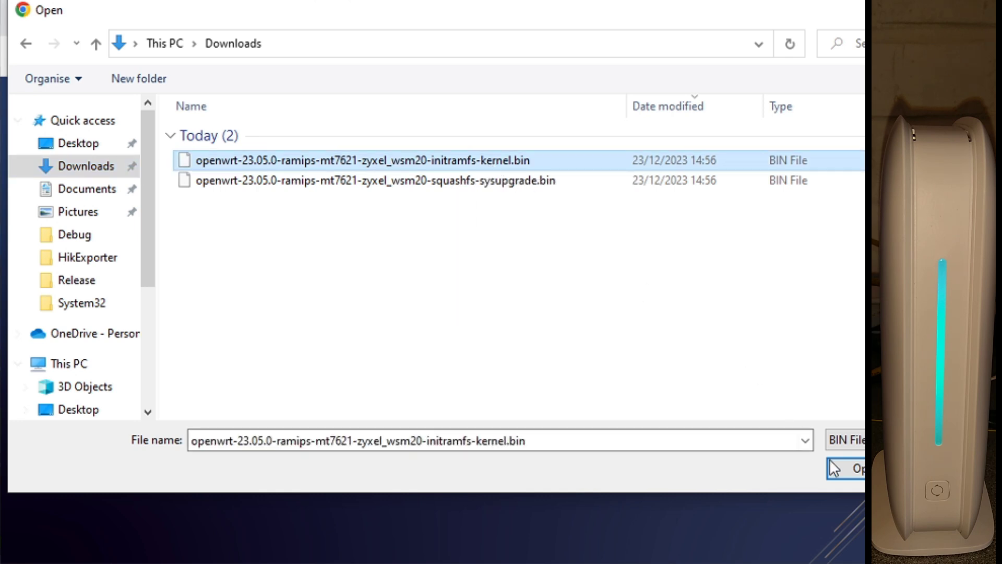
{"action": "left_click", "coordinate": [854, 470]}
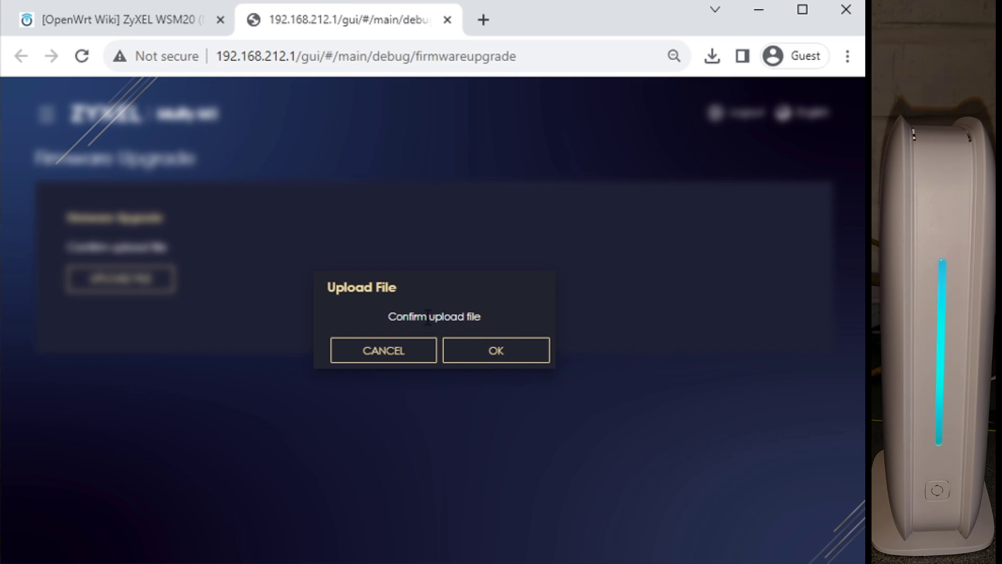
Step: Confirm the upload so the router starts installing the initramfs firmware
{"action": "left_click", "coordinate": [506, 354]}
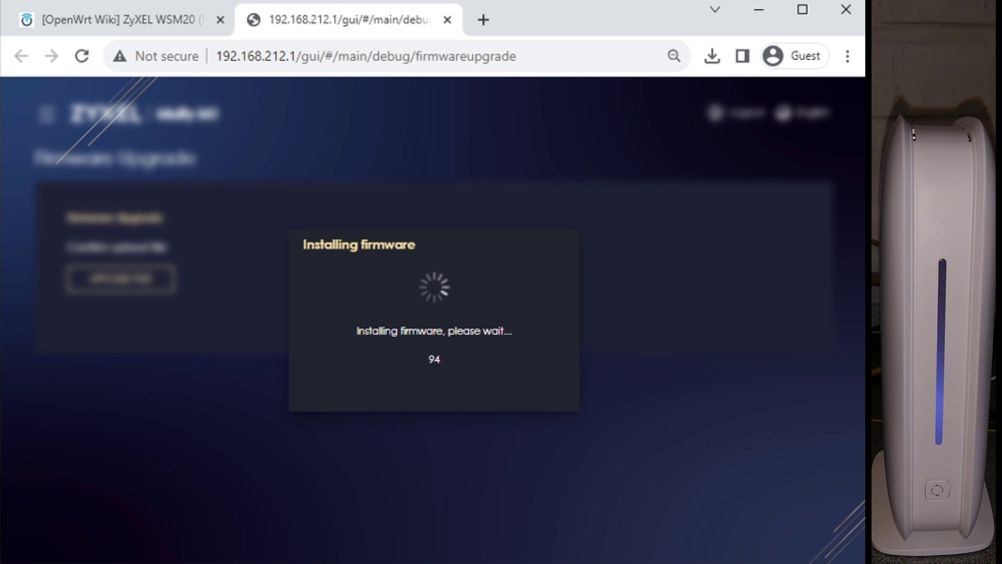
Step: Shrink the console beside the install countdown, stop the ping, and run ipconfig
{"action": "left_click", "coordinate": [557, 539]}
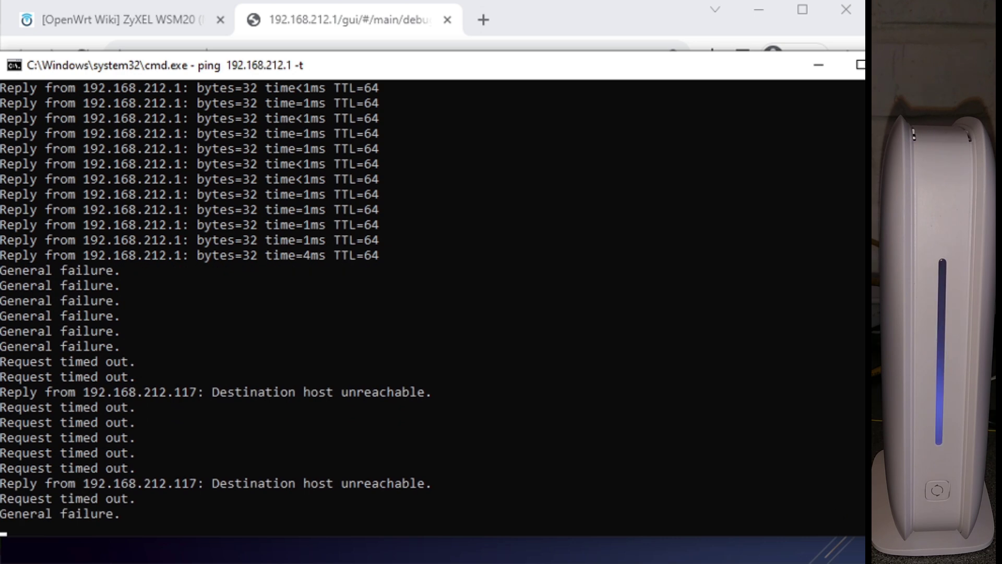
{"action": "left_click_drag", "start_coordinate": [864, 535], "coordinate": [630, 324]}
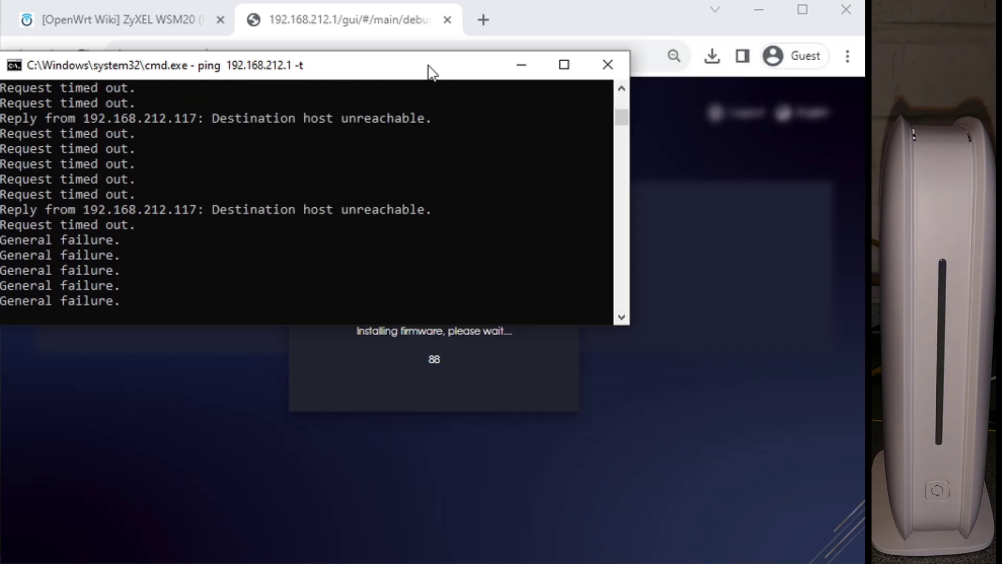
{"action": "left_click_drag", "start_coordinate": [429, 69], "coordinate": [529, 21]}
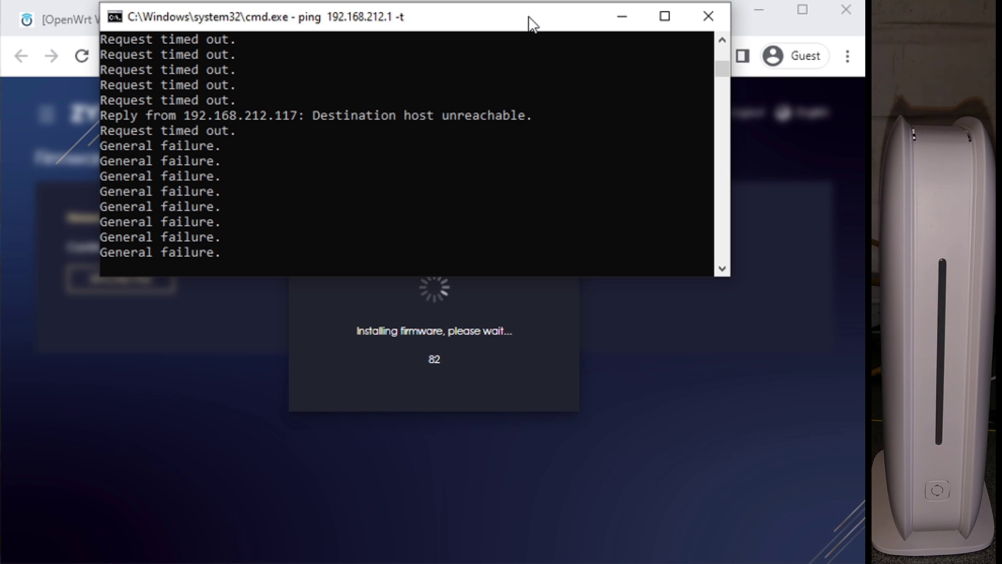
{"action": "key", "text": "ctrl+c"}
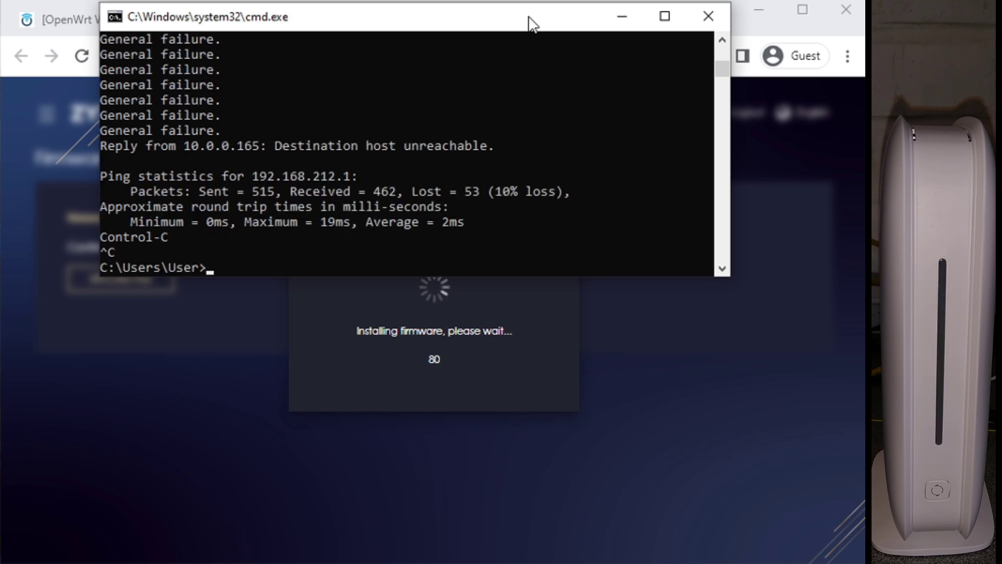
{"action": "type", "text": "ipconfig"}
{"action": "key", "text": "Return"}
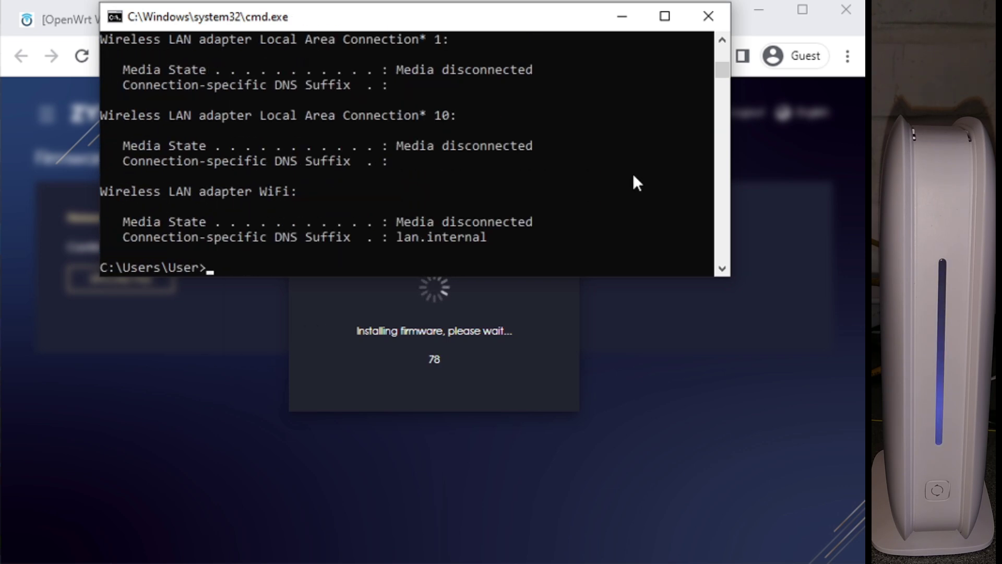
Step: Rerun ipconfig until the wired adapter shows 192.168.1.184 with gateway 192.168.1.1
{"action": "left_click_drag", "start_coordinate": [712, 61], "coordinate": [725, 55]}
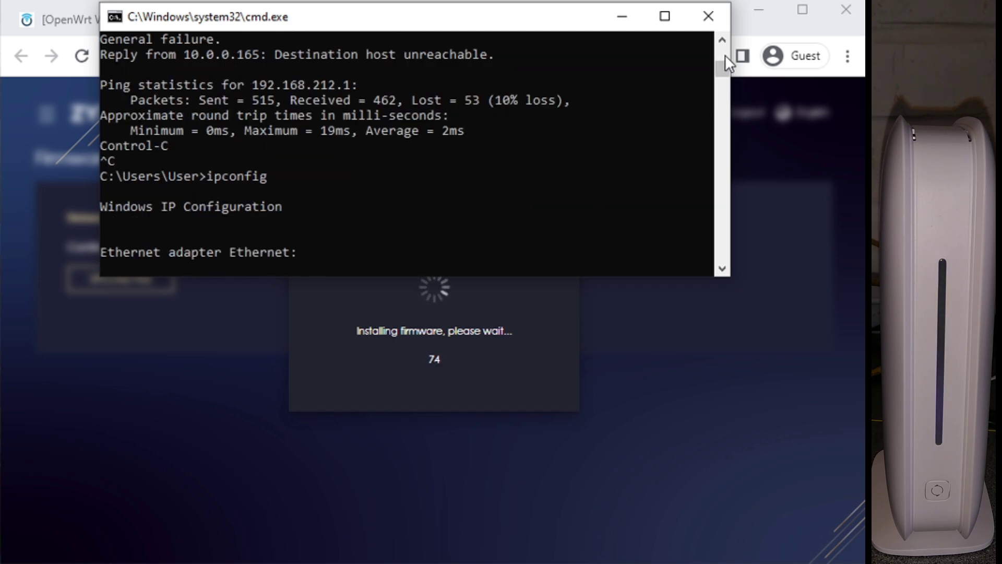
{"action": "scroll", "coordinate": [636, 149], "scroll_direction": "down", "scroll_amount": 10}
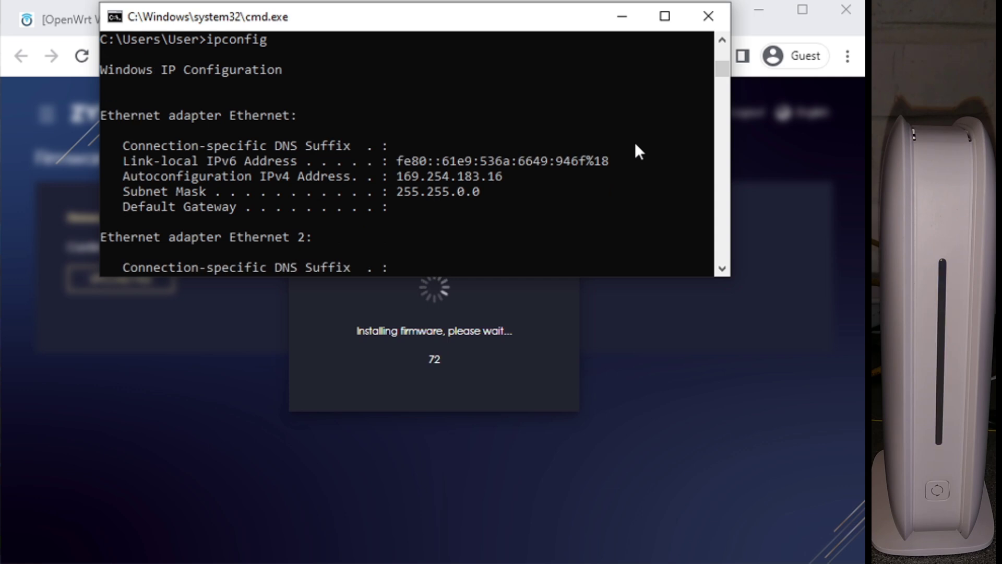
{"action": "key", "text": "Escape"}
{"action": "scroll", "coordinate": [559, 136], "scroll_direction": "up", "scroll_amount": 8}
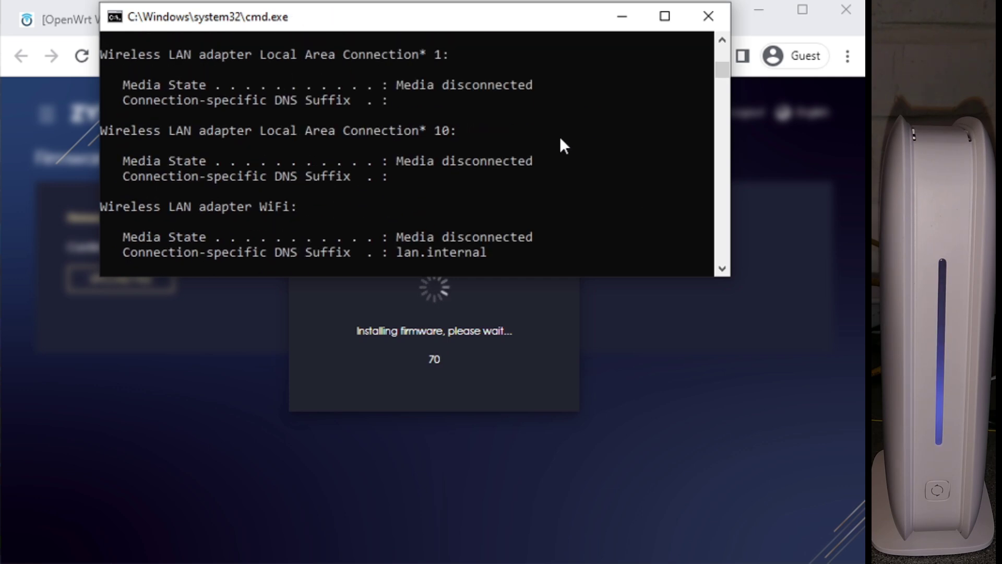
{"action": "scroll", "coordinate": [560, 136], "scroll_direction": "up", "scroll_amount": 1}
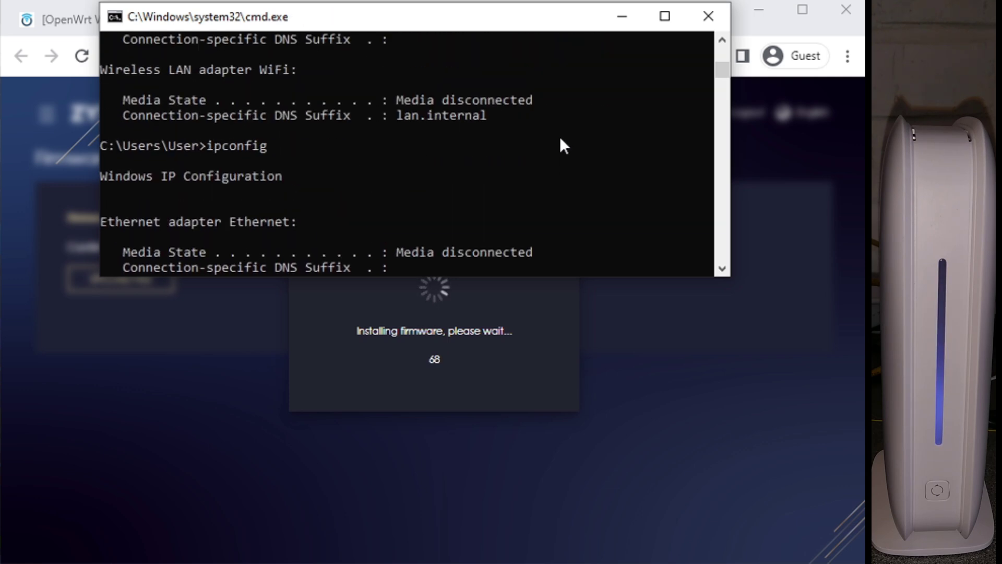
{"action": "scroll", "coordinate": [559, 136], "scroll_direction": "down", "scroll_amount": 2}
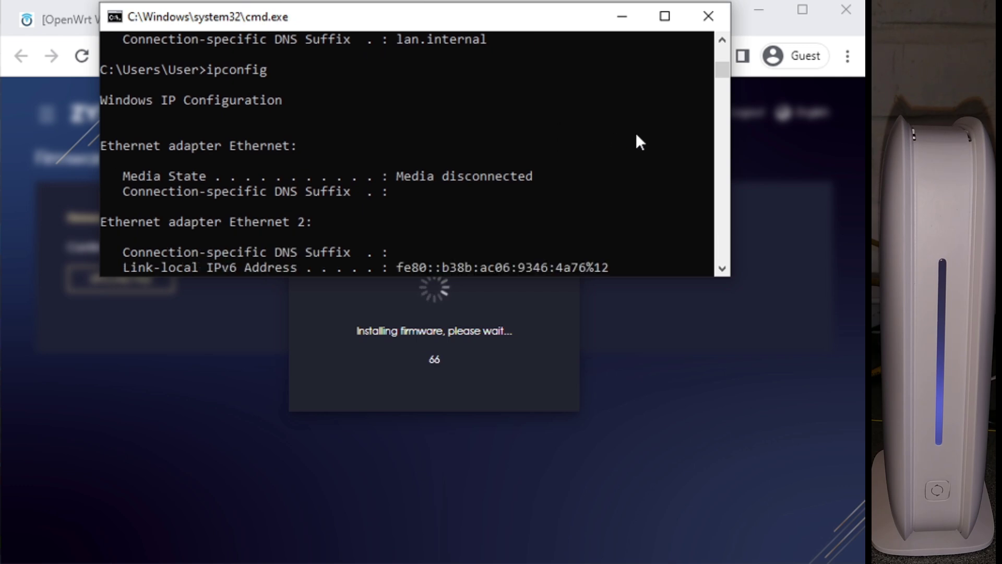
{"action": "key", "text": "Up"}
{"action": "key", "text": "Escape"}
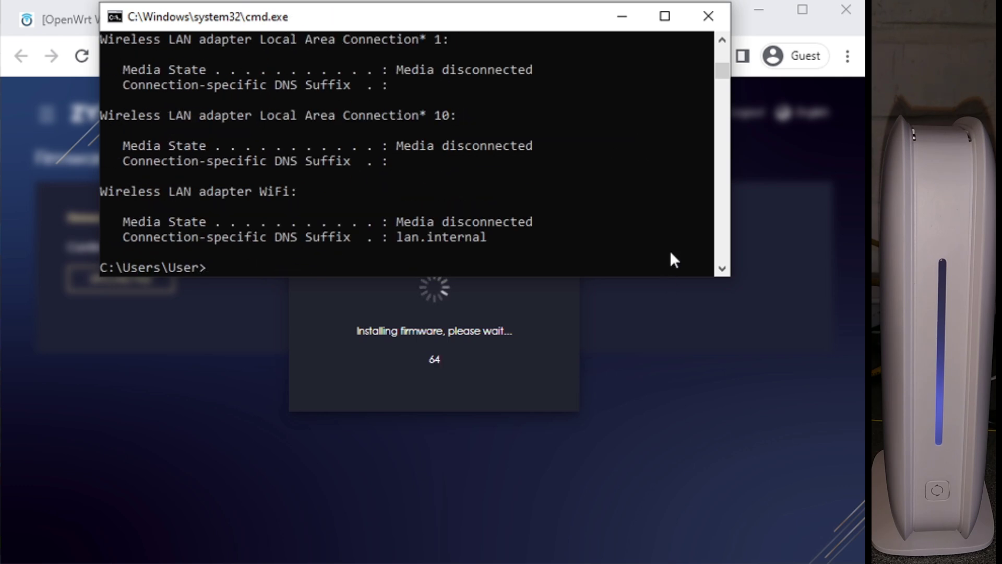
{"action": "scroll", "coordinate": [716, 57], "scroll_direction": "up", "scroll_amount": 5}
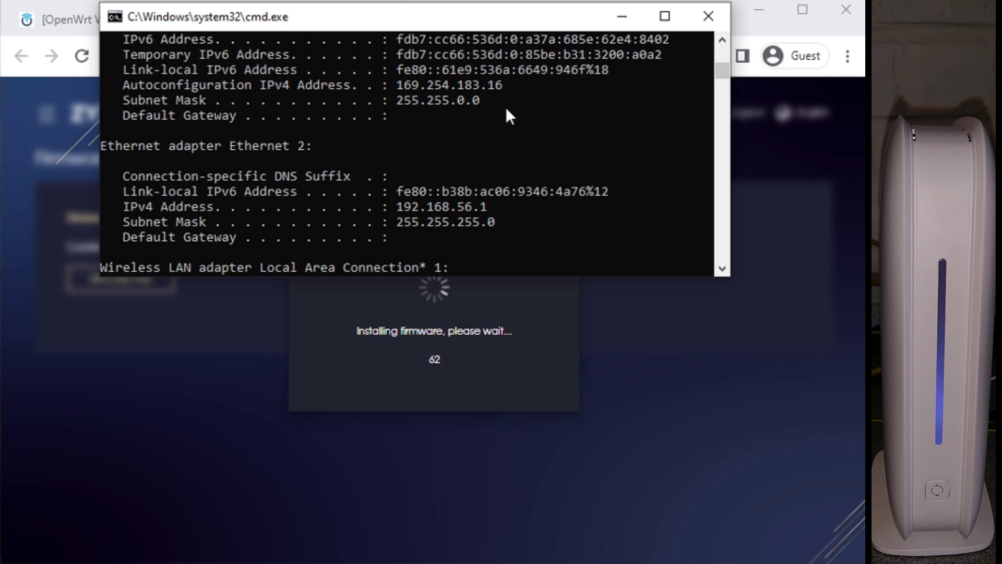
{"action": "key", "text": "Up"}
{"action": "key", "text": "Escape"}
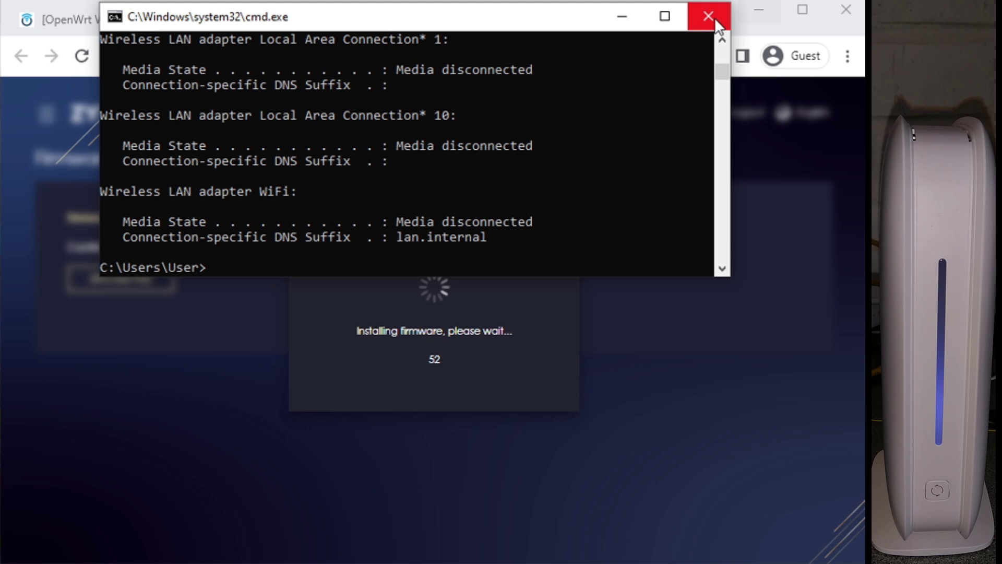
{"action": "key", "text": "Up"}
{"action": "key", "text": "Return"}
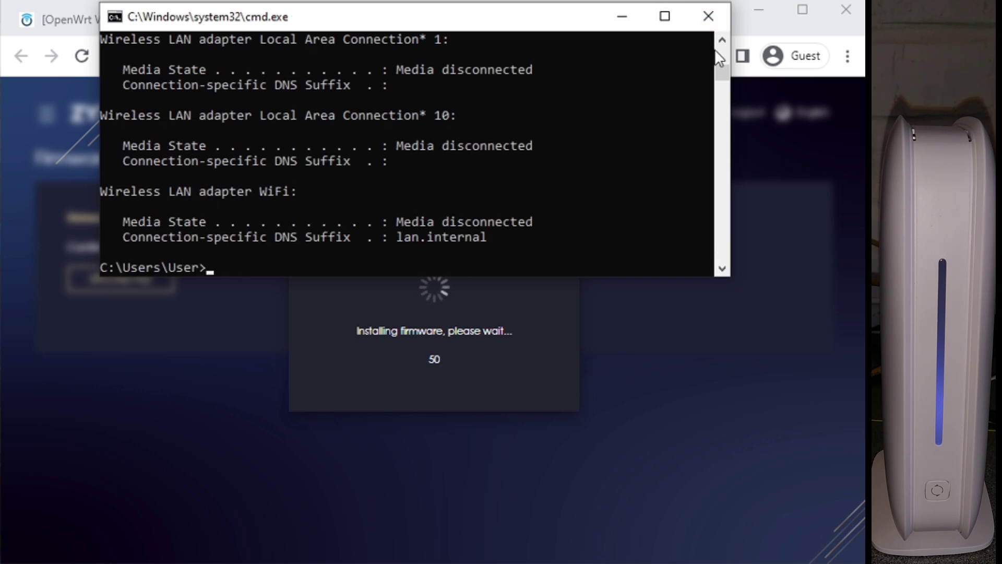
{"action": "scroll", "coordinate": [716, 51], "scroll_direction": "up", "scroll_amount": 5}
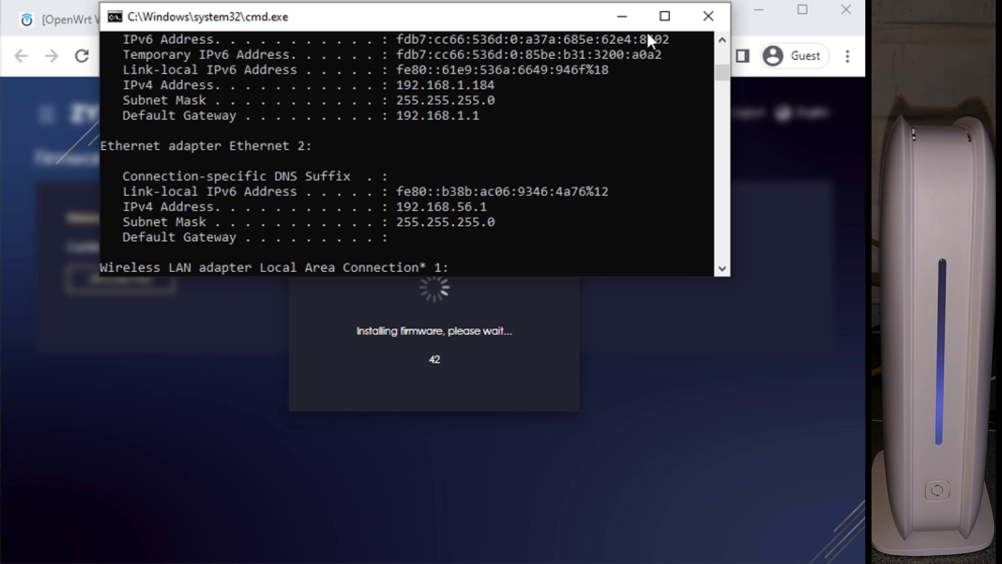
Step: Load 192.168.1.1 and log into LuCI as root, reaching the recovery-mode Status page
{"action": "left_click", "coordinate": [622, 16]}
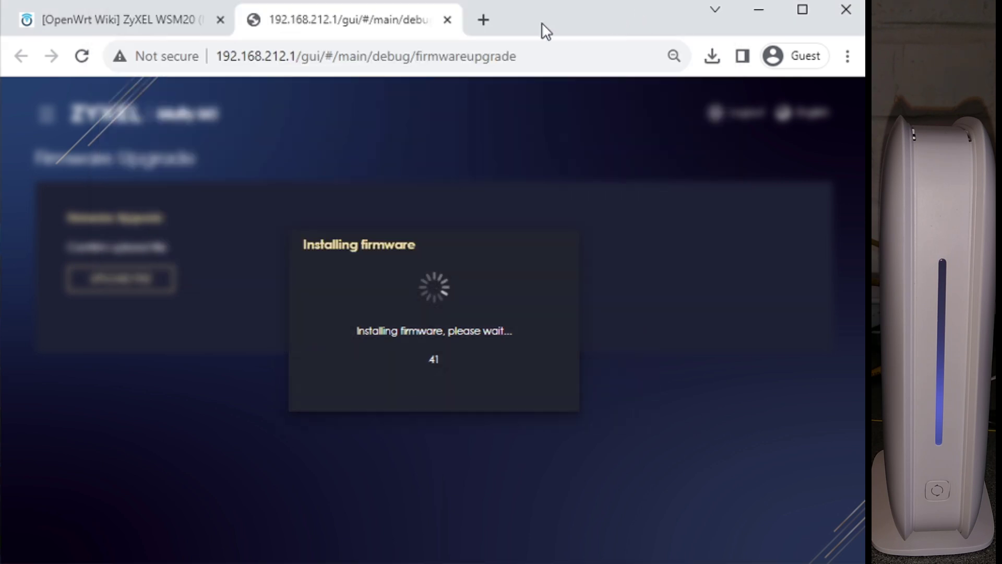
{"action": "left_click", "coordinate": [385, 51]}
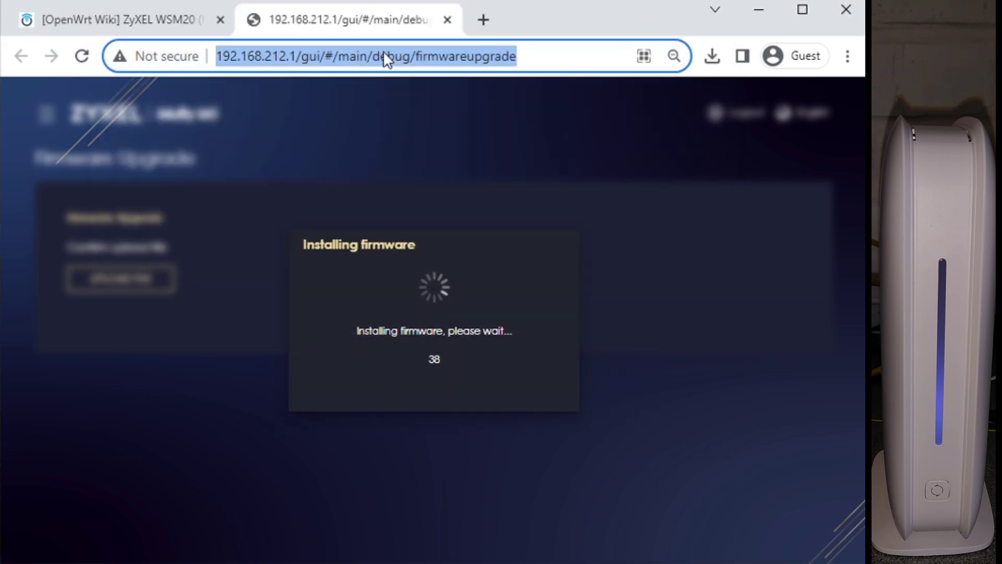
{"action": "type", "text": "192.16"}
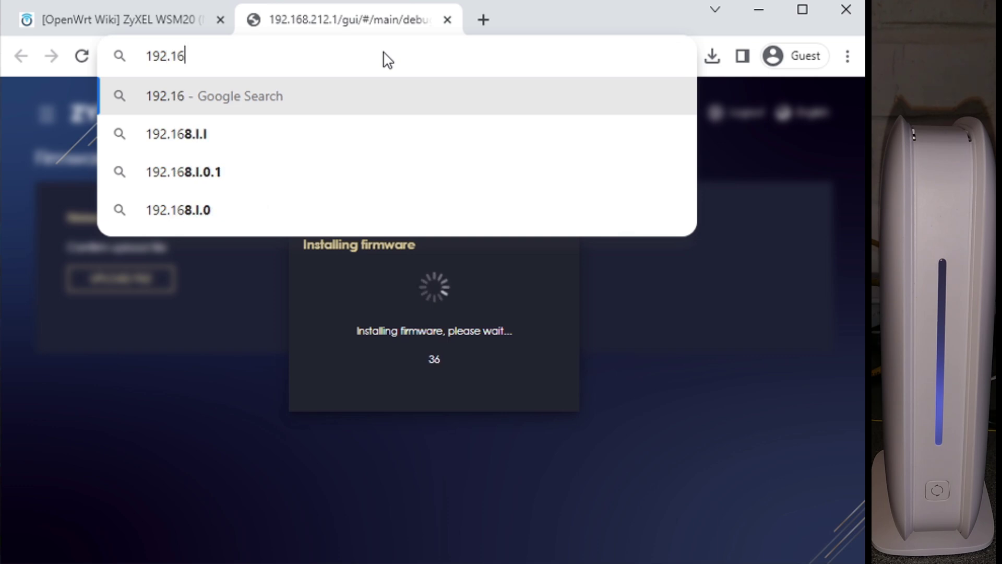
{"action": "type", "text": "8.1.1"}
{"action": "key", "text": "Return"}
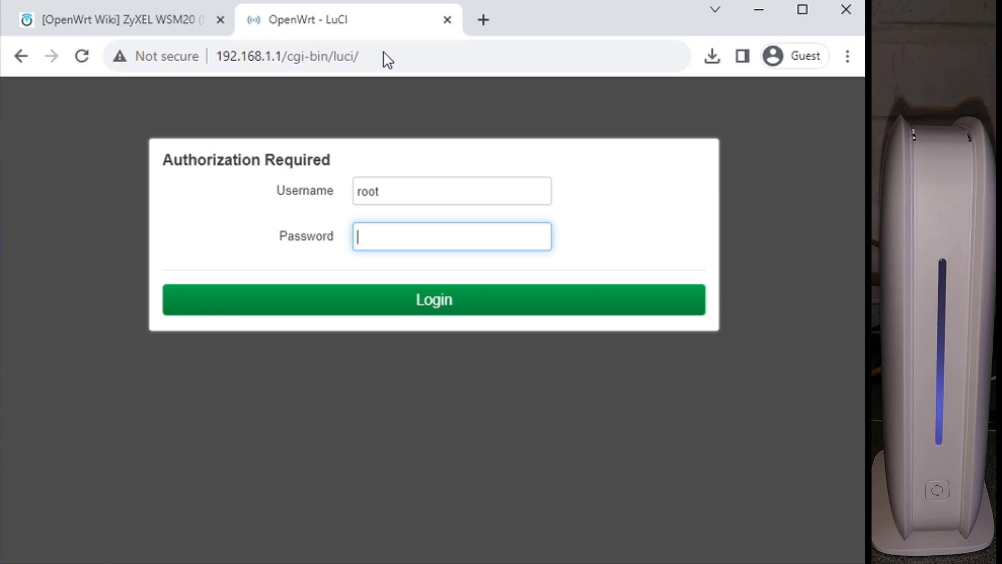
{"action": "type", "text": "root"}
{"action": "key", "text": "Return"}
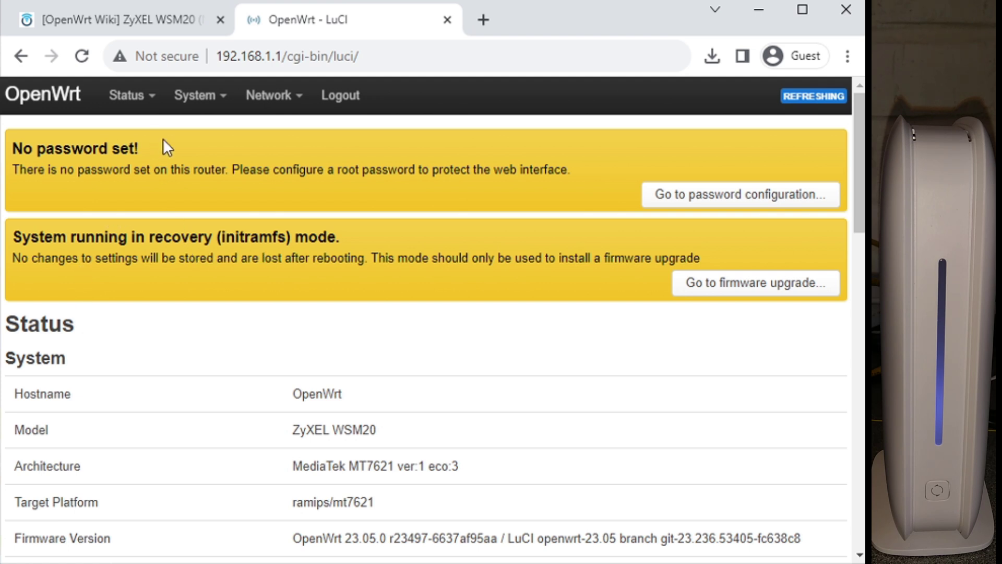
{"action": "left_click_drag", "start_coordinate": [176, 259], "coordinate": [258, 260]}
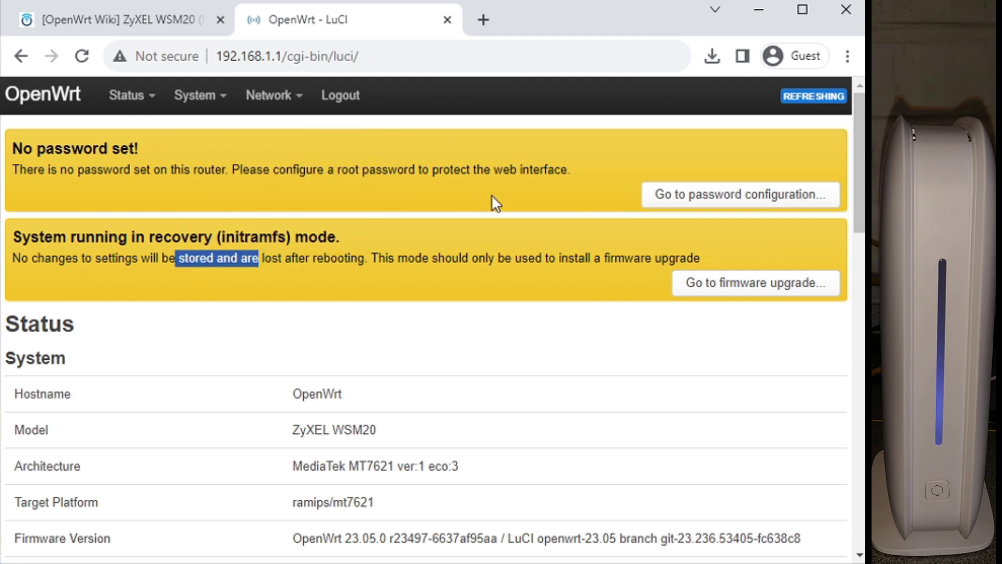
Step: Upload the squashfs sysupgrade .bin and flash it with Keep settings unticked
{"action": "left_click", "coordinate": [764, 294]}
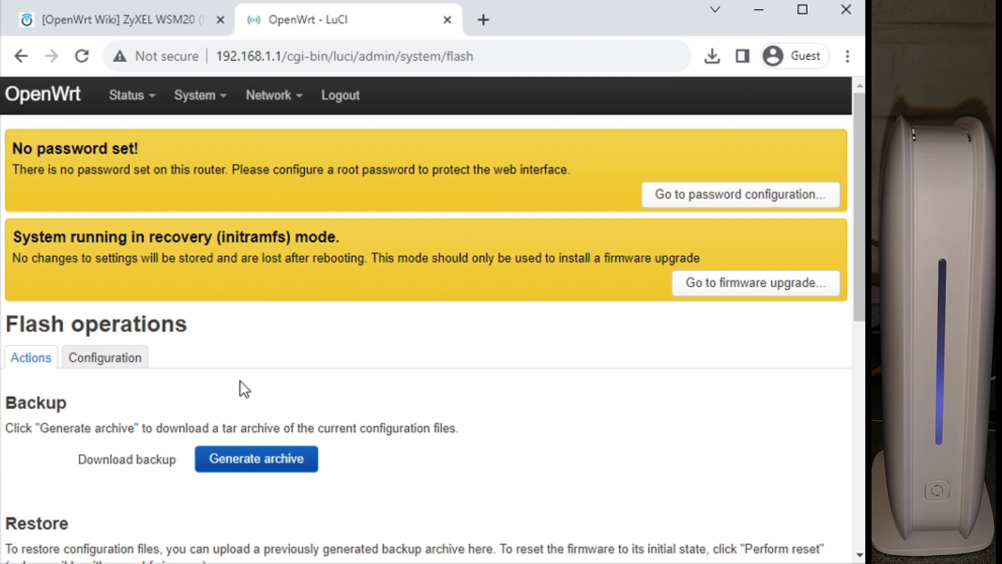
{"action": "scroll", "coordinate": [266, 390], "scroll_direction": "down", "scroll_amount": 7}
{"action": "scroll", "coordinate": [268, 390], "scroll_direction": "down", "scroll_amount": 2}
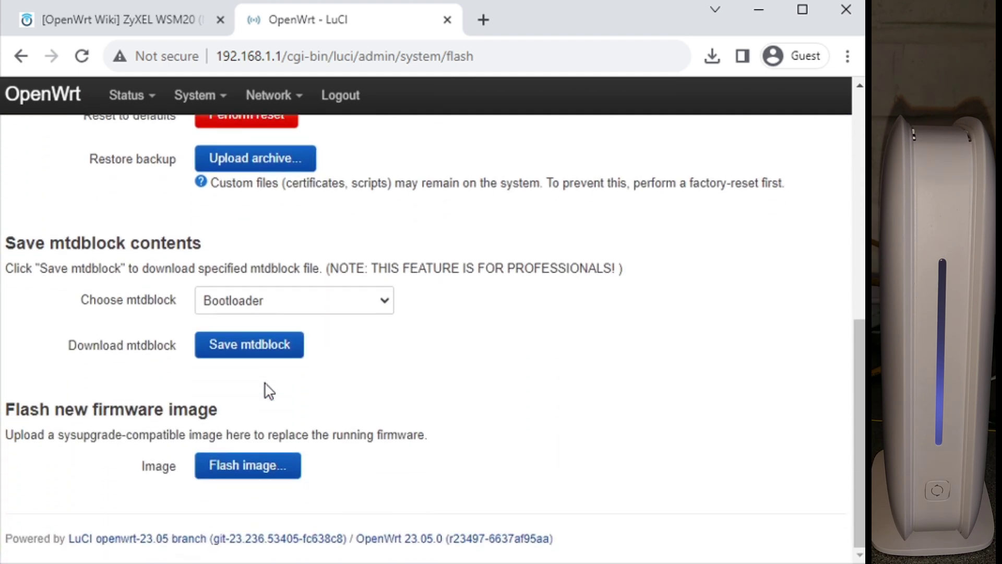
{"action": "left_click", "coordinate": [253, 465]}
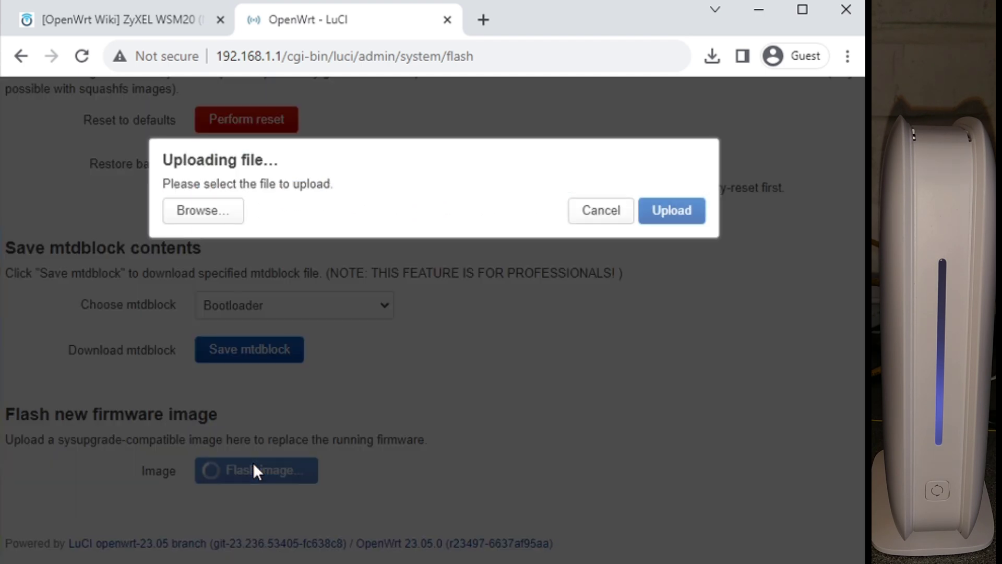
{"action": "left_click", "coordinate": [194, 212]}
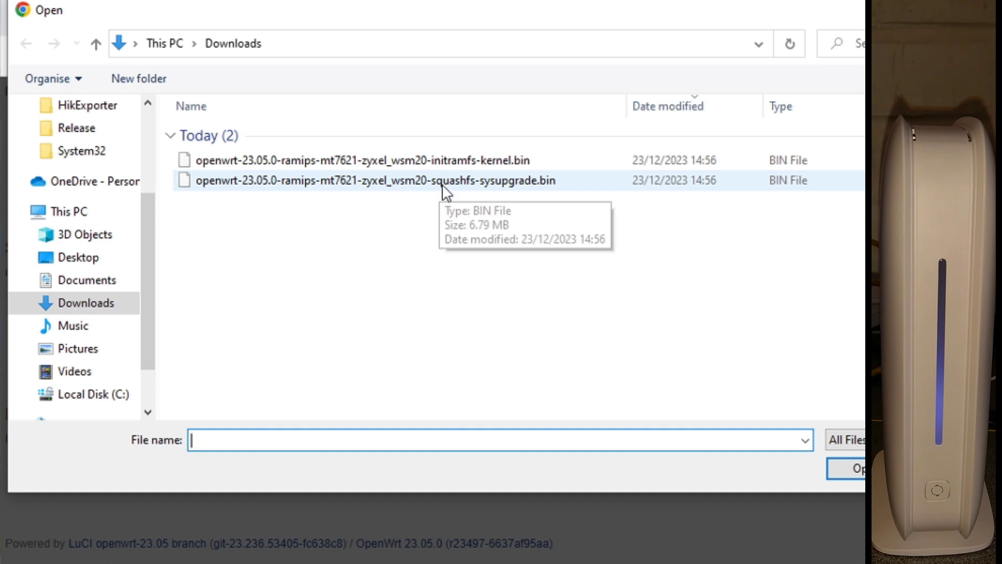
{"action": "double_click", "coordinate": [494, 187]}
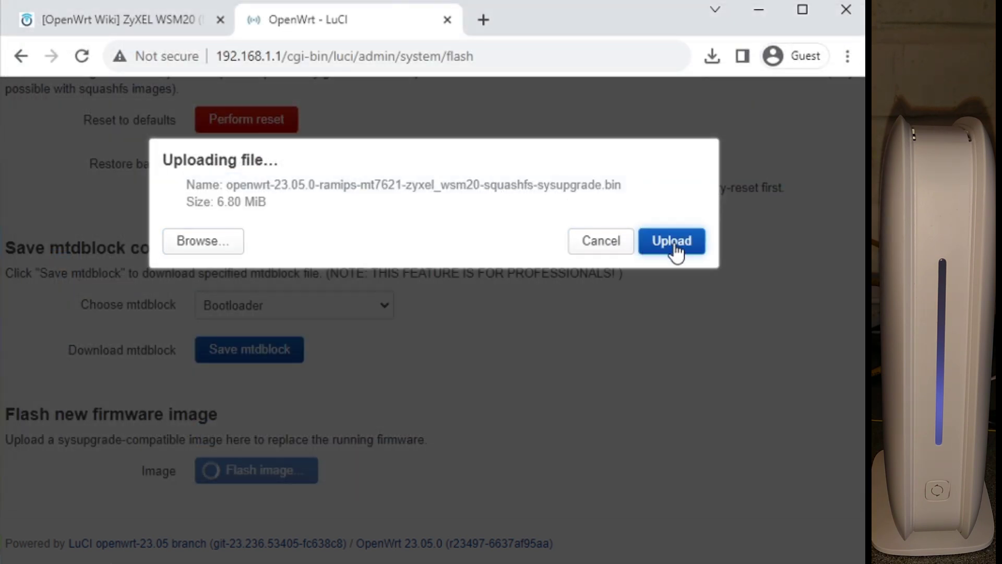
{"action": "left_click", "coordinate": [674, 243]}
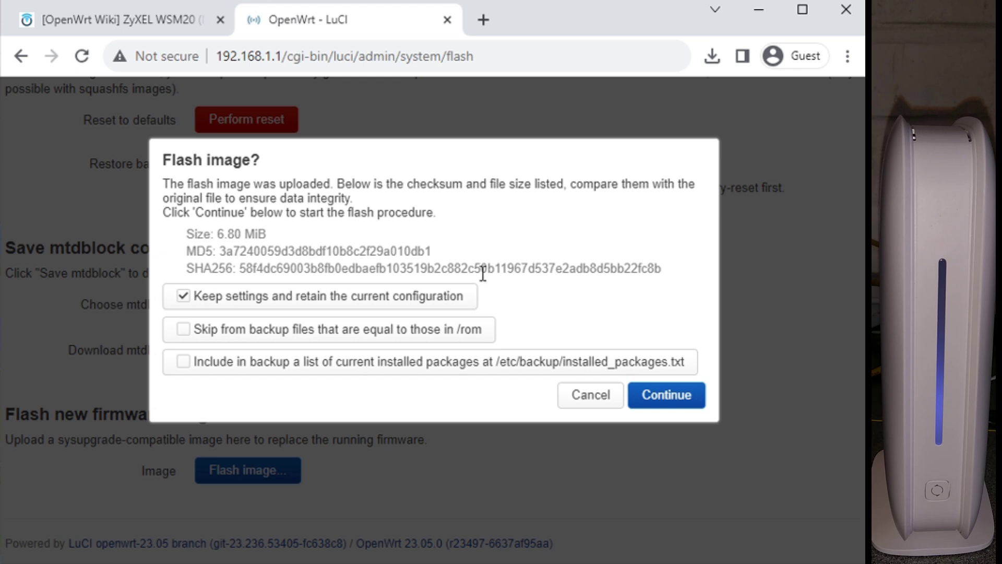
{"action": "left_click", "coordinate": [181, 299]}
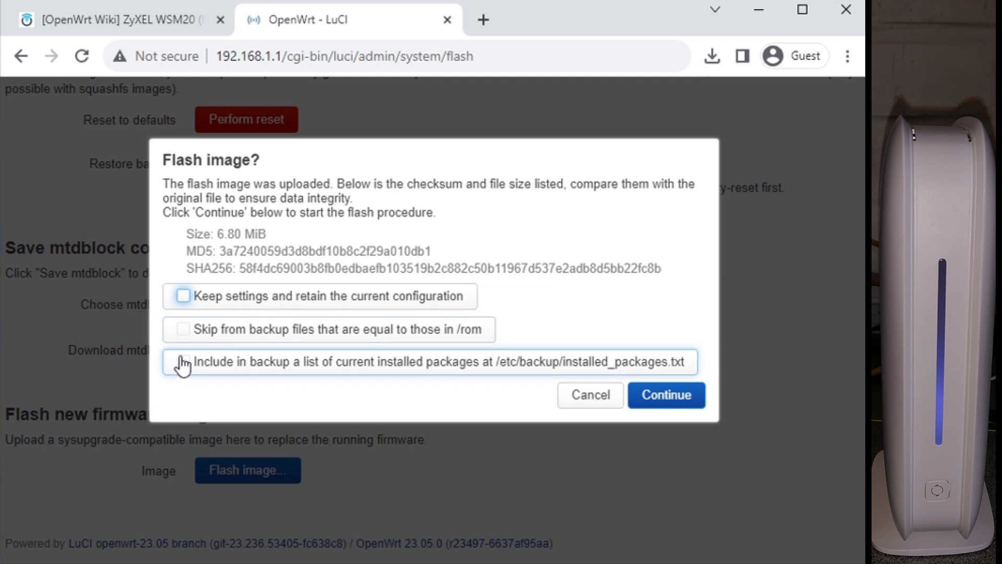
{"action": "left_click", "coordinate": [678, 400]}
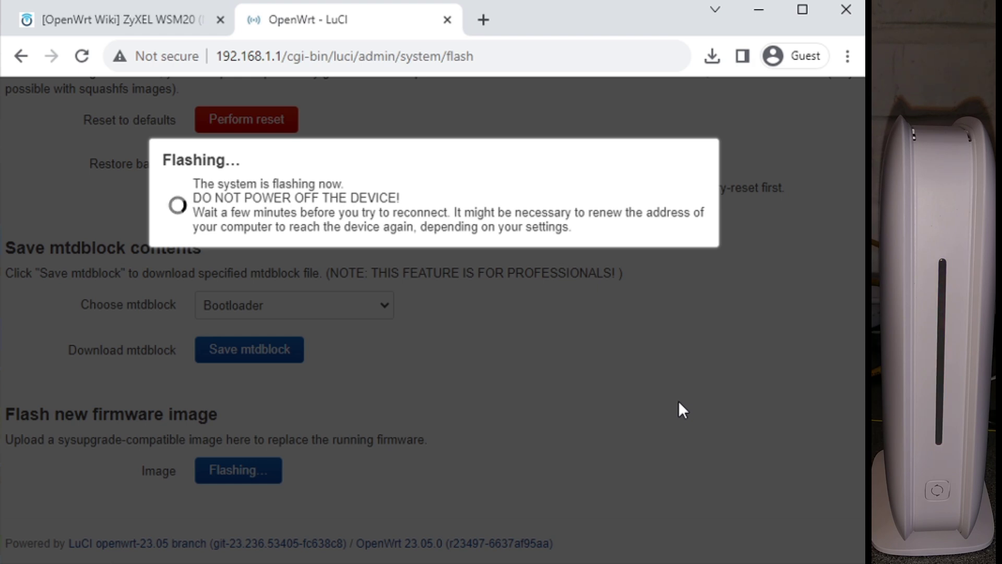
Step: Run 'ping 192.168.1.1 -t' in the Command Prompt to watch for the router's replies
{"action": "key", "text": "alt+Tab"}
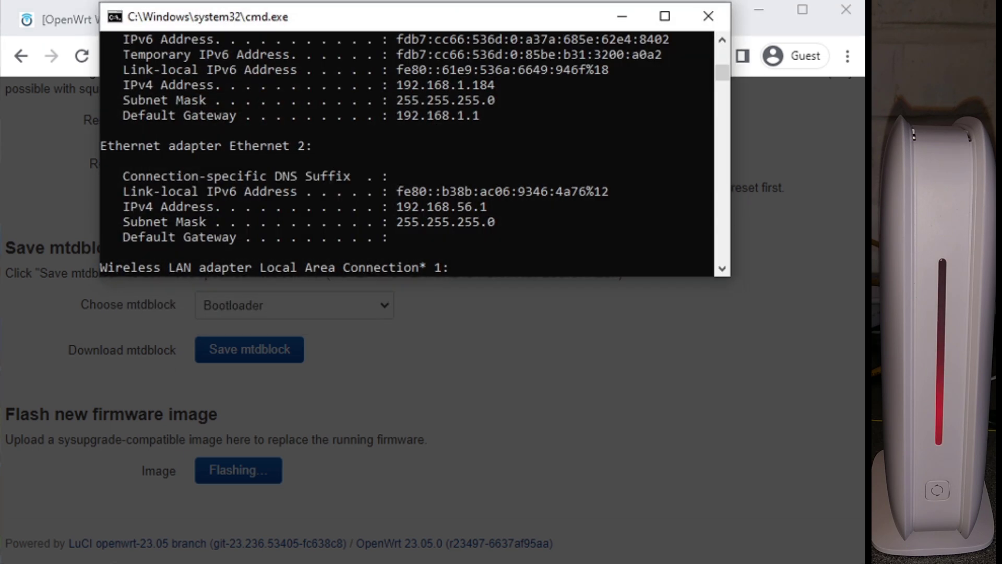
{"action": "type", "text": "ping 192.16"}
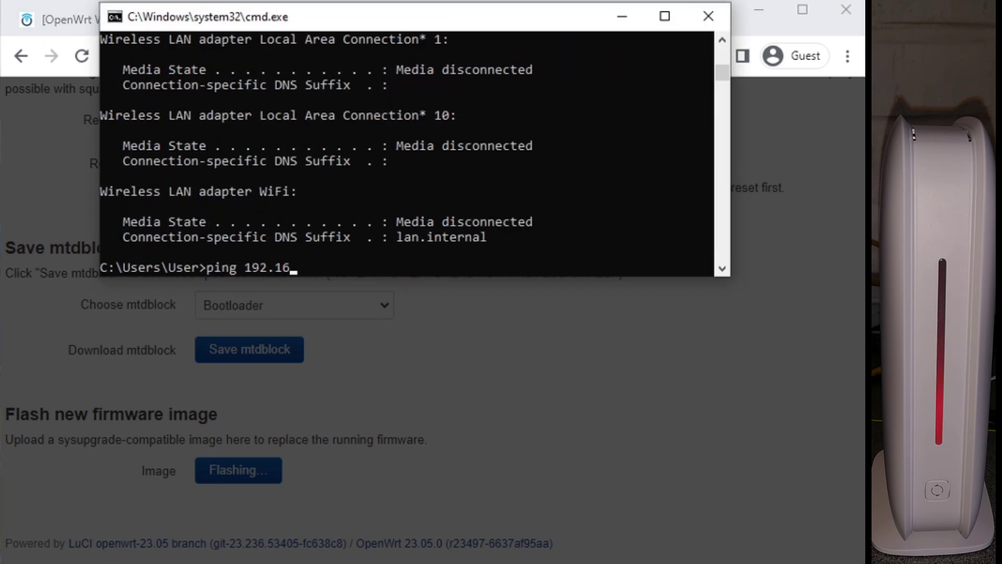
{"action": "type", "text": "8.1.1 -t"}
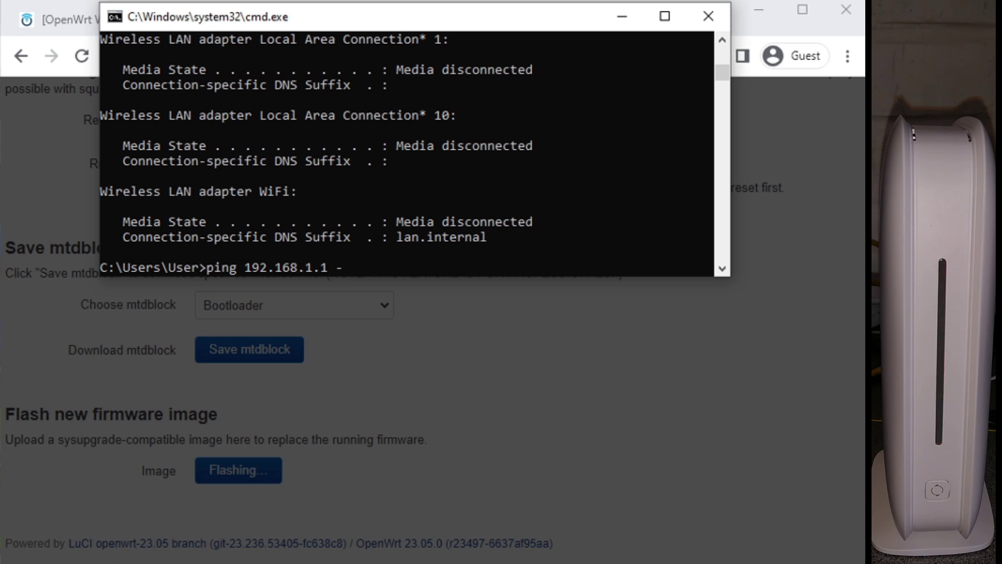
{"action": "key", "text": "Return"}
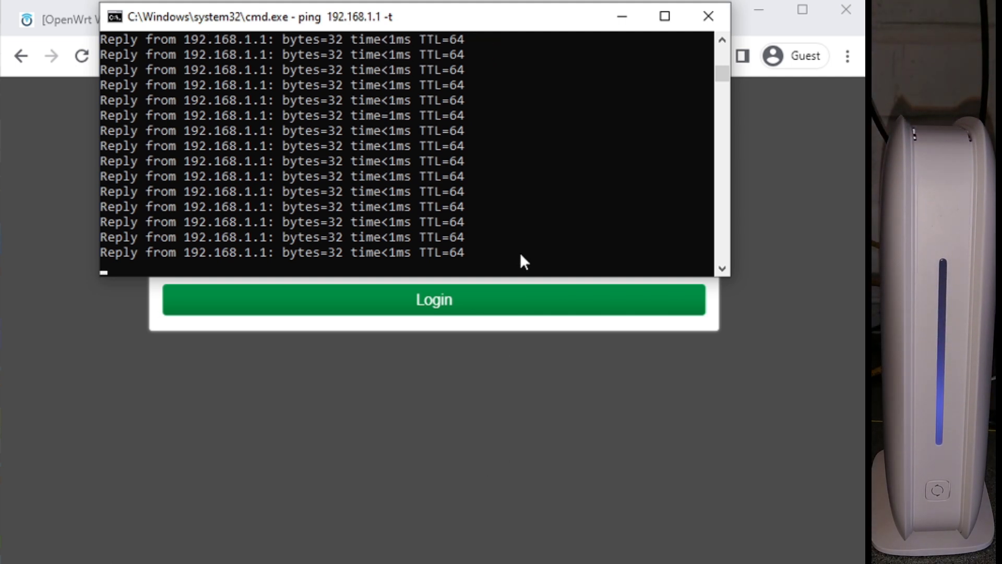
Step: Launch a second Command Prompt running 'ping 208.67.222.222 -t'
{"action": "key", "text": "super"}
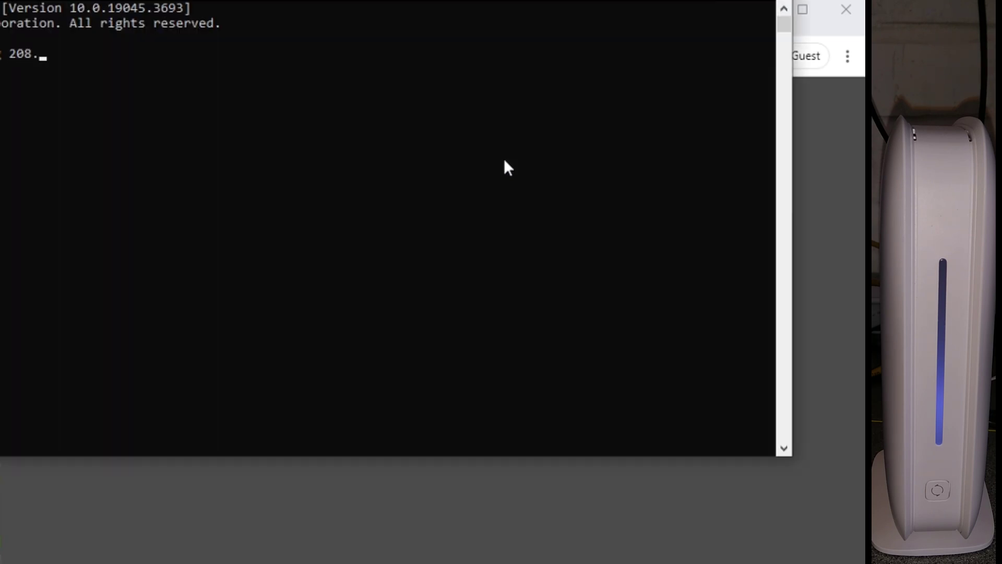
{"action": "type", "text": "-t"}
{"action": "key", "text": "Return"}
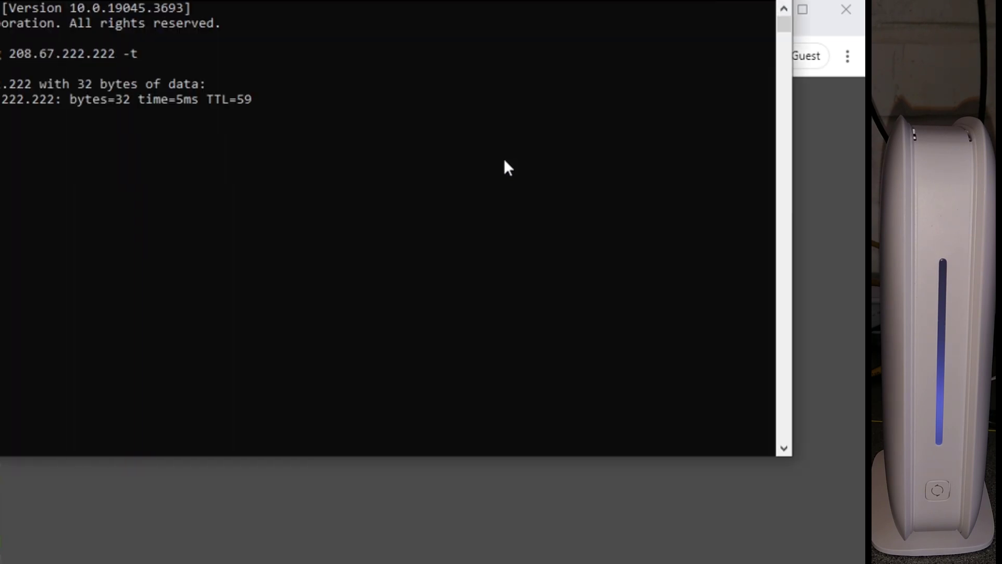
Step: Resize the new ping window and place it below the router ping window
{"action": "left_click_drag", "start_coordinate": [200, 1], "coordinate": [395, 78]}
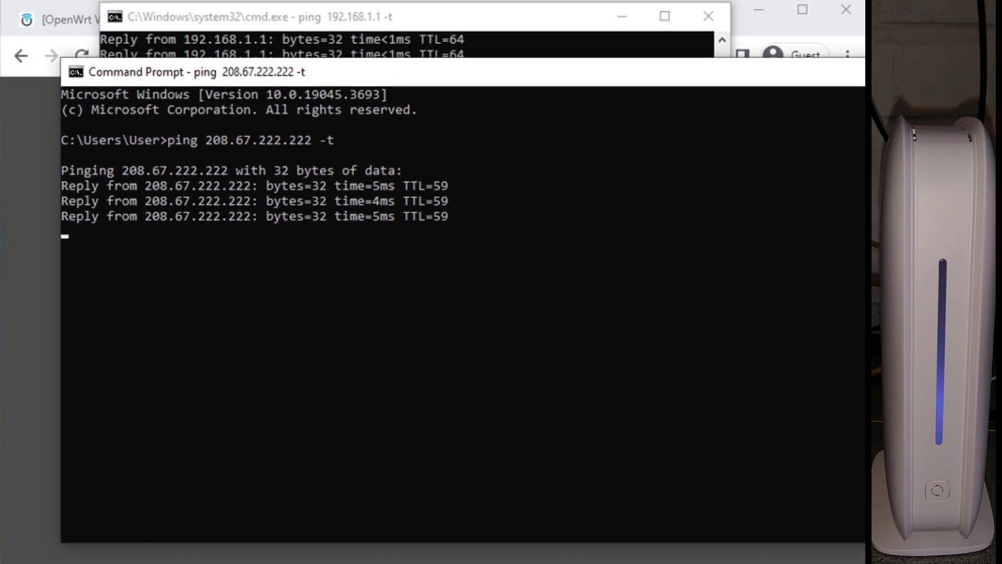
{"action": "left_click_drag", "start_coordinate": [894, 146], "coordinate": [809, 146]}
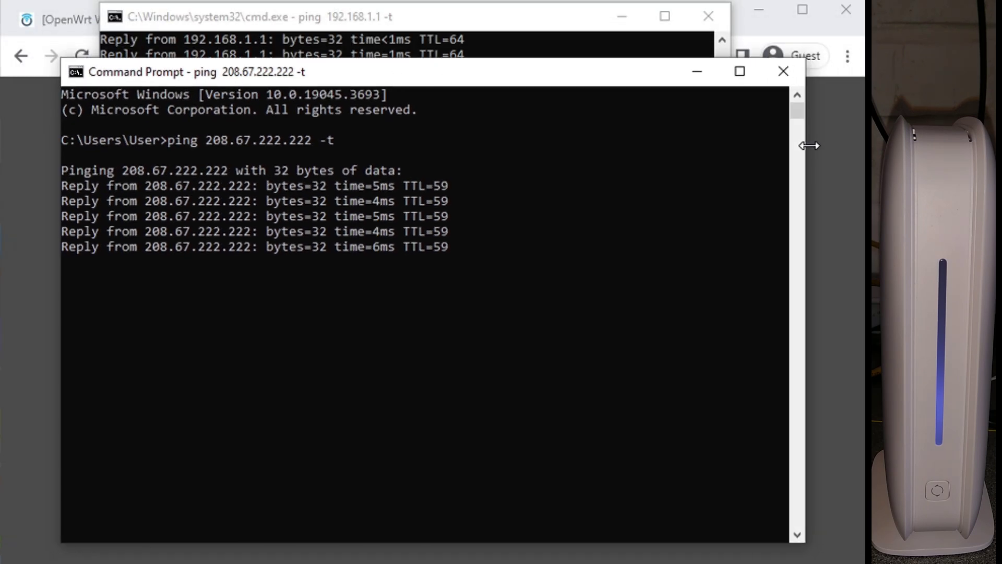
{"action": "left_click_drag", "start_coordinate": [633, 61], "coordinate": [644, 244]}
{"action": "left_click_drag", "start_coordinate": [578, 264], "coordinate": [645, 277]}
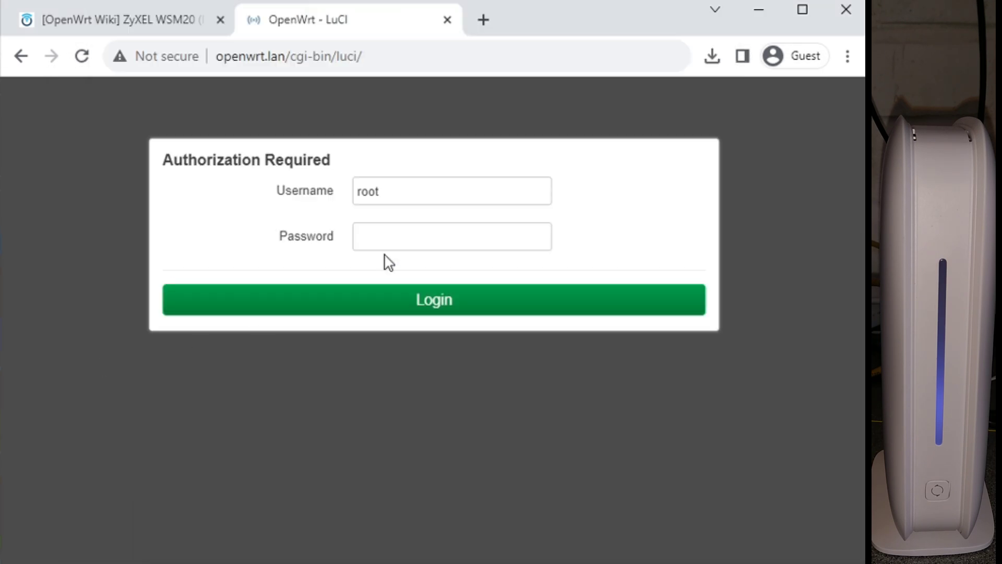
Step: Log in and check on Network > Interfaces that wan is a DHCP client at 10.0.0.172/23
{"action": "left_click", "coordinate": [423, 231]}
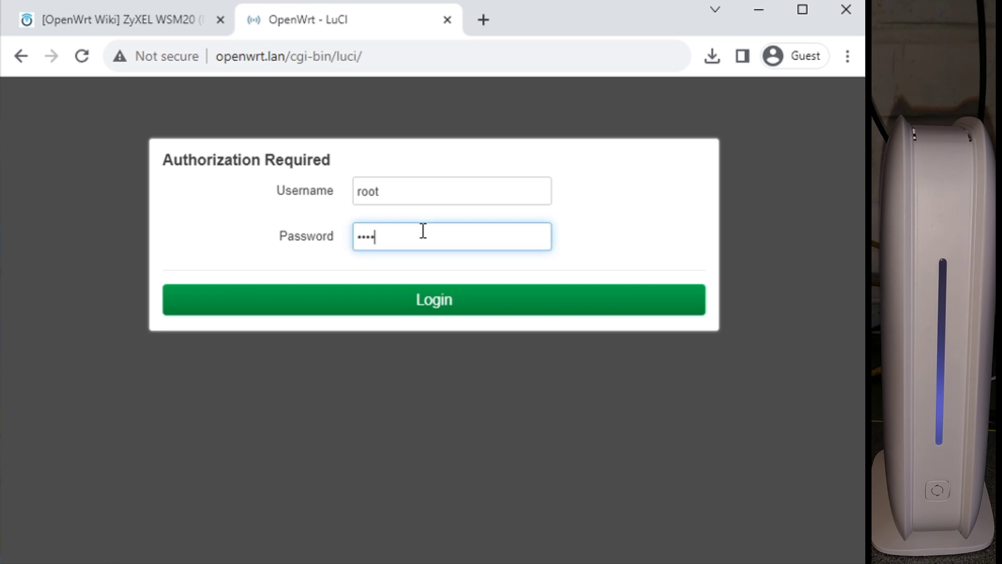
{"action": "key", "text": "Return"}
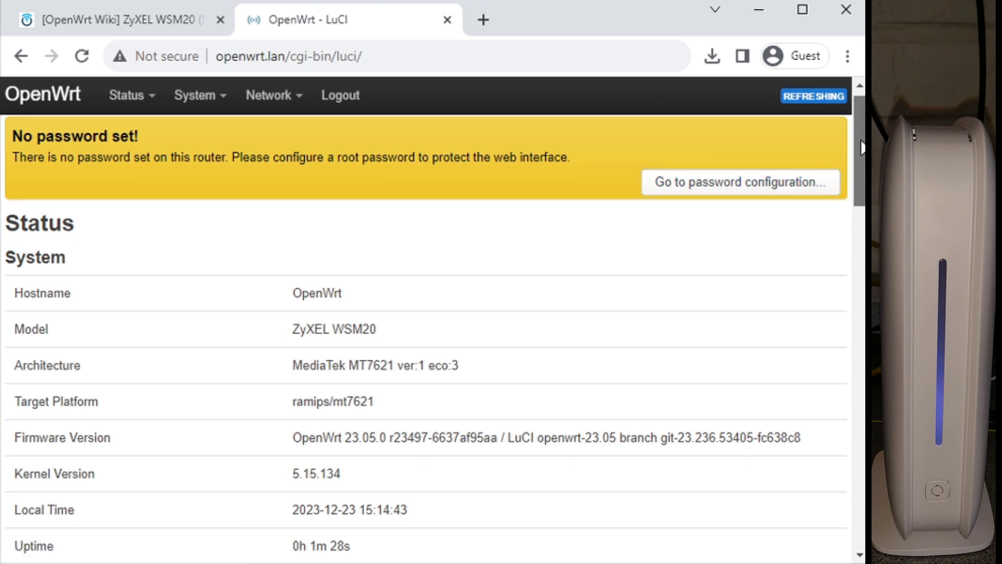
{"action": "mouse_move", "coordinate": [193, 89]}
{"action": "mouse_move", "coordinate": [272, 102]}
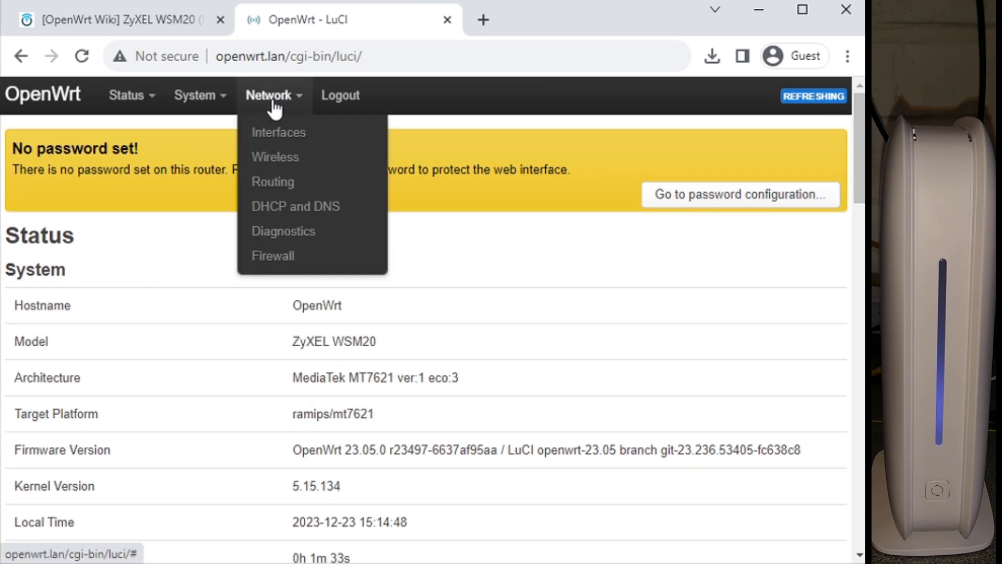
{"action": "left_click", "coordinate": [268, 132]}
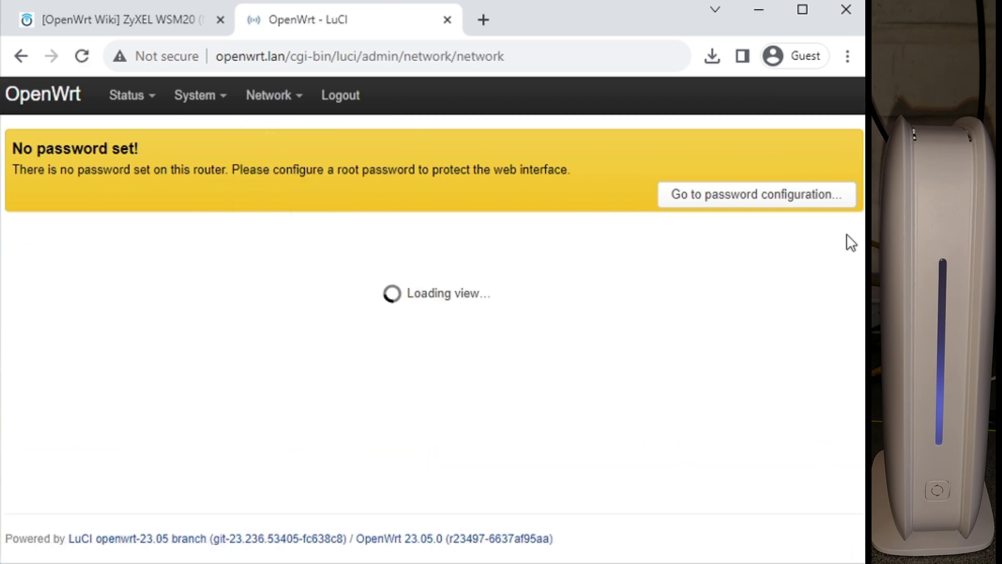
{"action": "left_click_drag", "start_coordinate": [856, 196], "coordinate": [853, 312]}
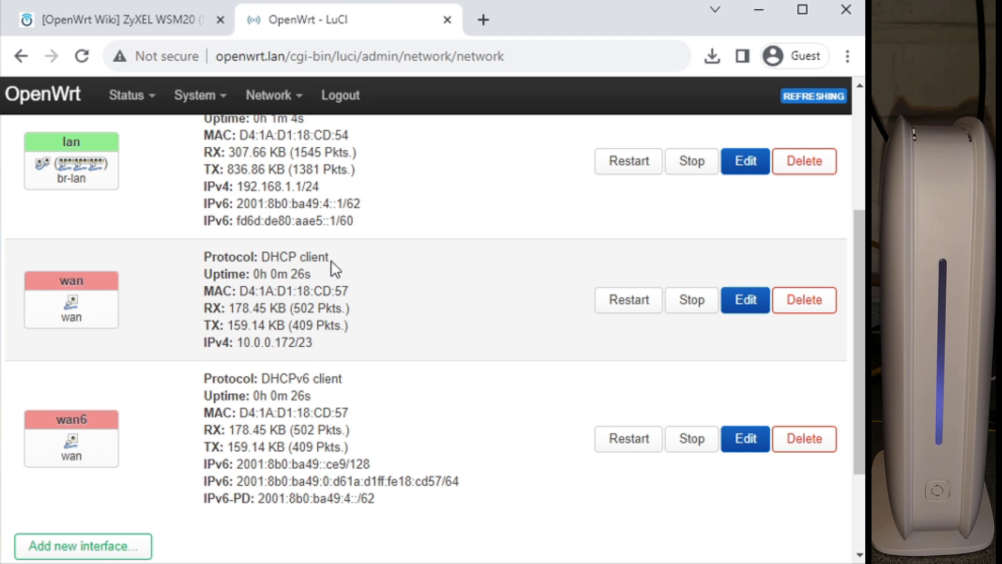
{"action": "left_click_drag", "start_coordinate": [259, 259], "coordinate": [277, 288]}
{"action": "left_click", "coordinate": [308, 286]}
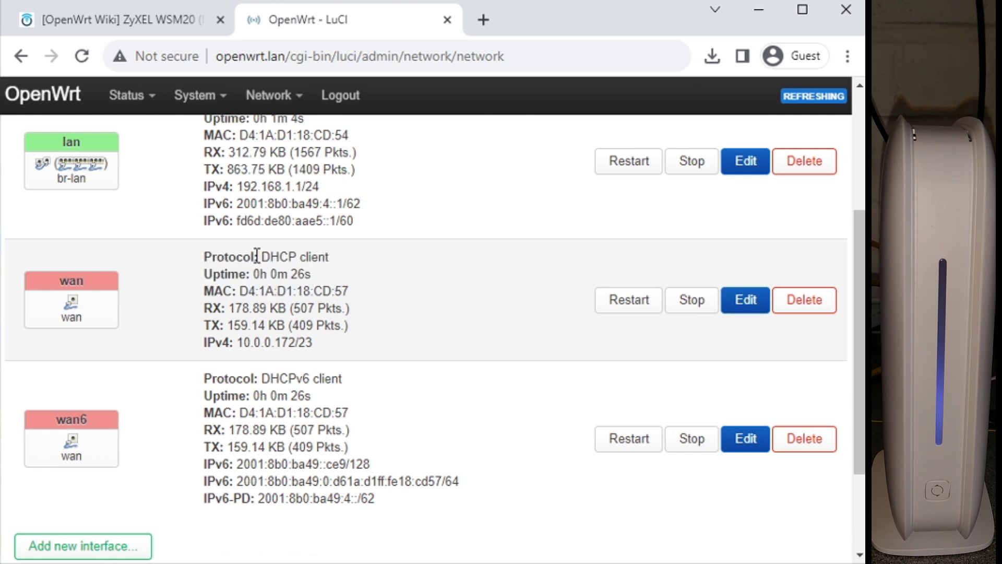
Step: Try switching the wan protocol to PPPoE, then dismiss the wan settings without saving
{"action": "left_click", "coordinate": [755, 305]}
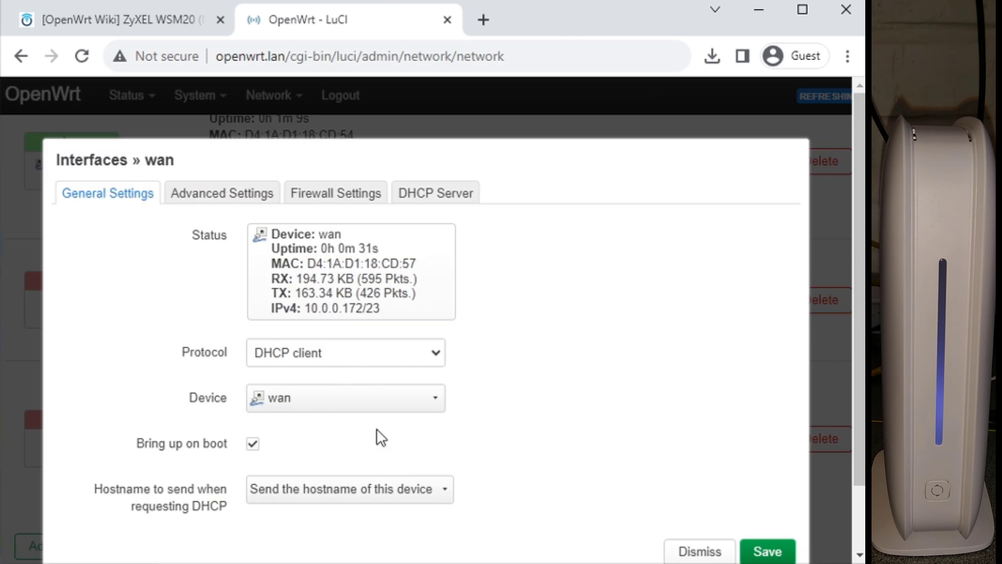
{"action": "left_click", "coordinate": [367, 348]}
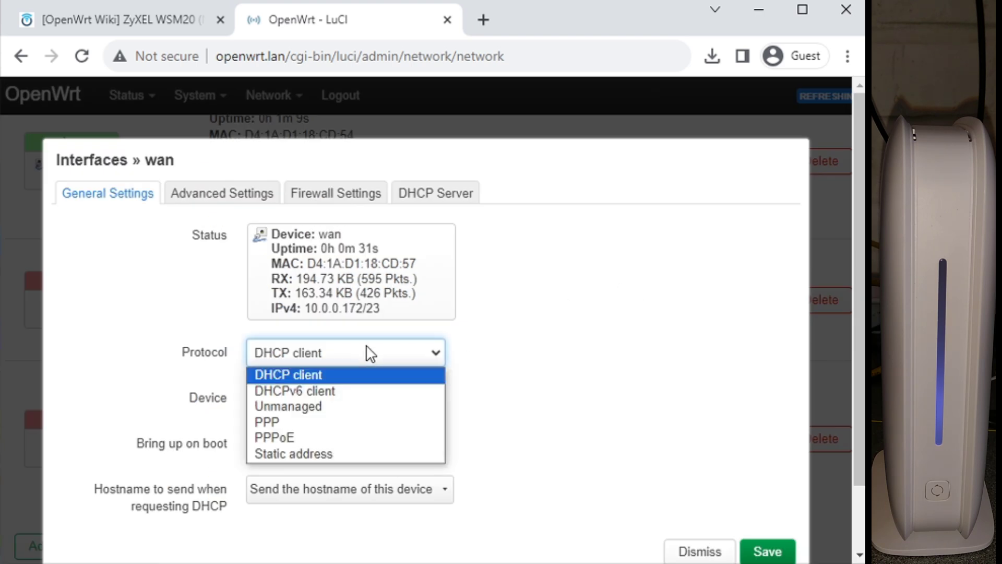
{"action": "left_click", "coordinate": [290, 436]}
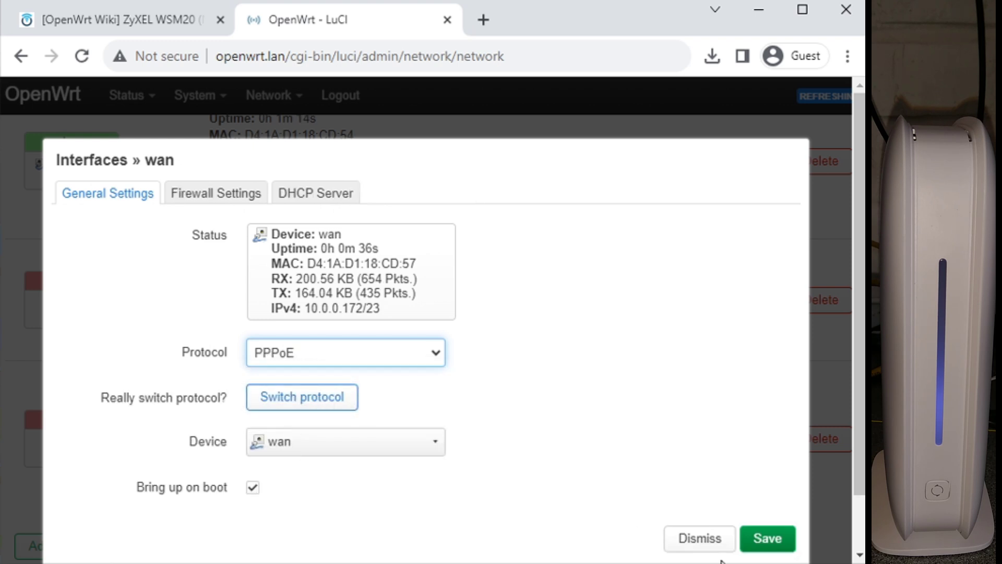
{"action": "left_click", "coordinate": [700, 538]}
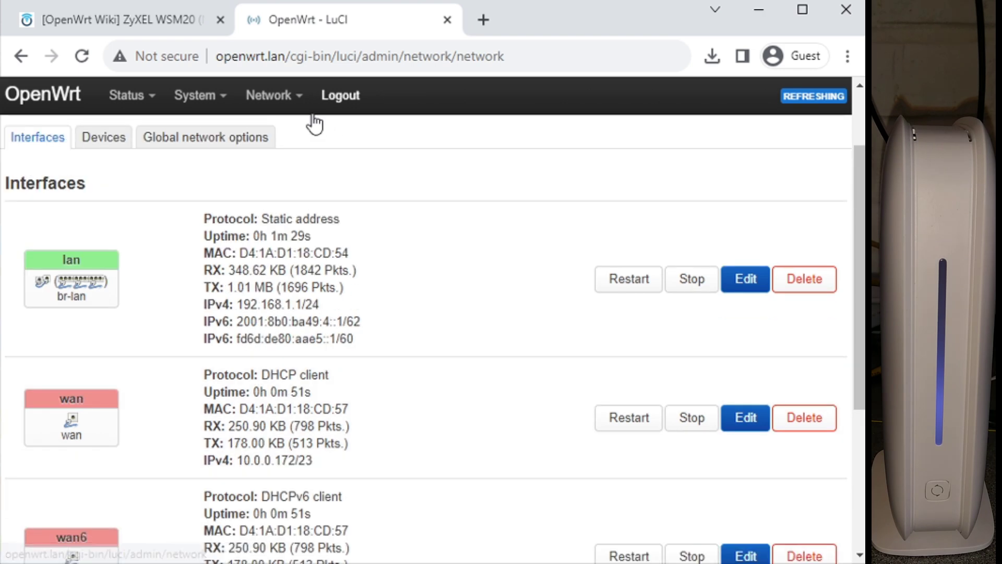
Step: Open Network > Wireless and read the radio0 and radio1 details and their disabled OpenWrt SSIDs
{"action": "mouse_move", "coordinate": [269, 98]}
{"action": "left_click", "coordinate": [287, 159]}
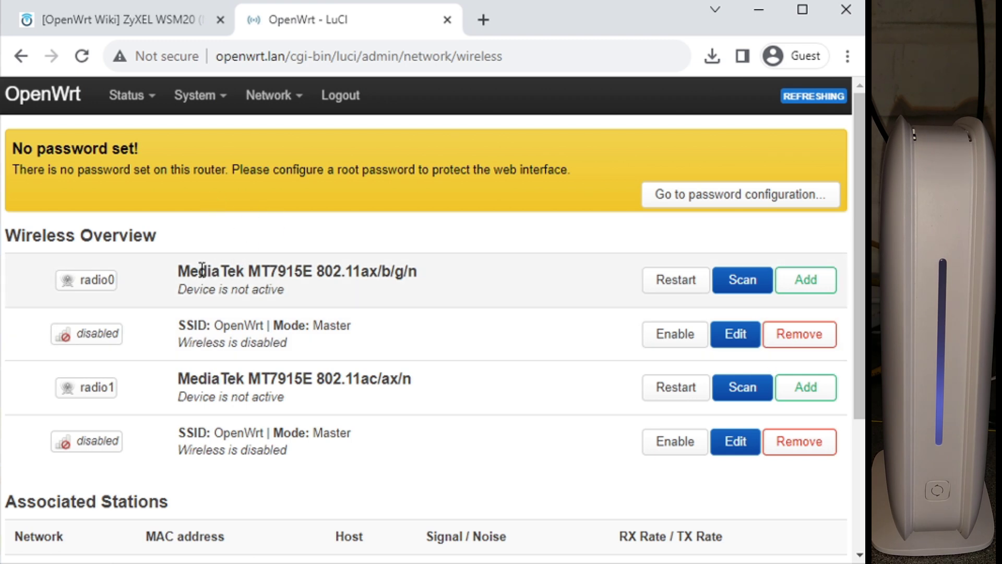
{"action": "left_click_drag", "start_coordinate": [205, 266], "coordinate": [238, 291]}
{"action": "left_click", "coordinate": [244, 395]}
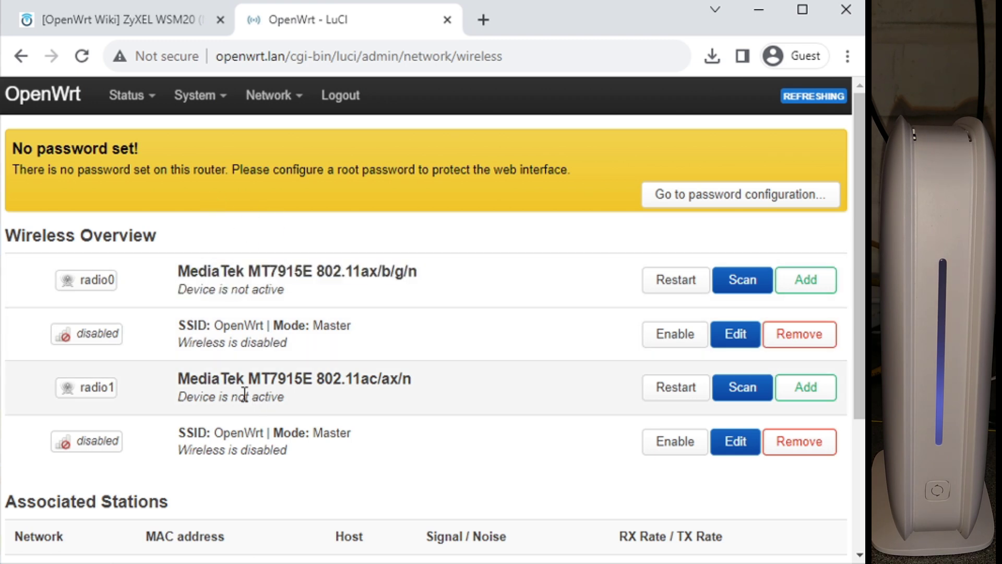
{"action": "left_click_drag", "start_coordinate": [239, 376], "coordinate": [245, 400]}
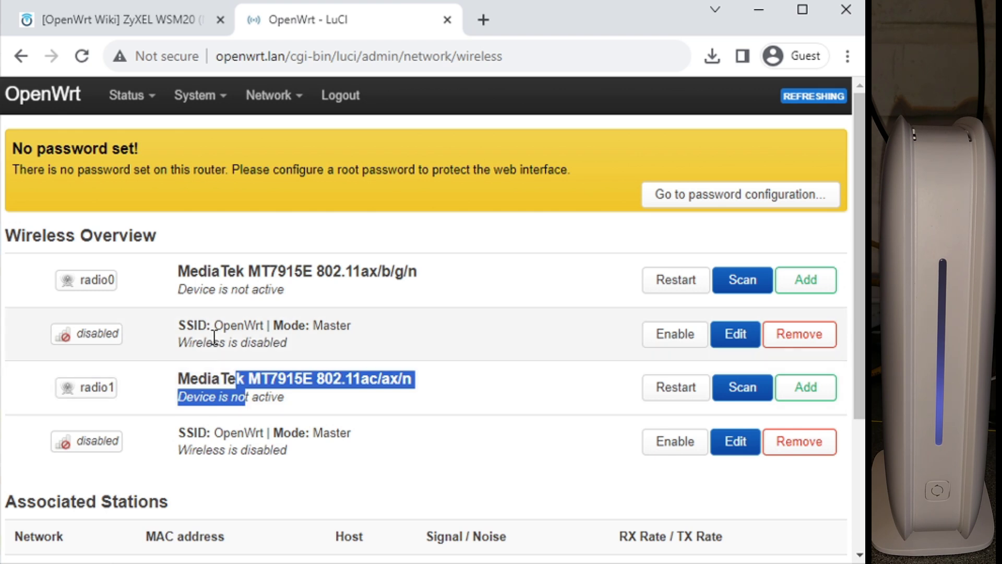
{"action": "left_click_drag", "start_coordinate": [211, 329], "coordinate": [239, 339]}
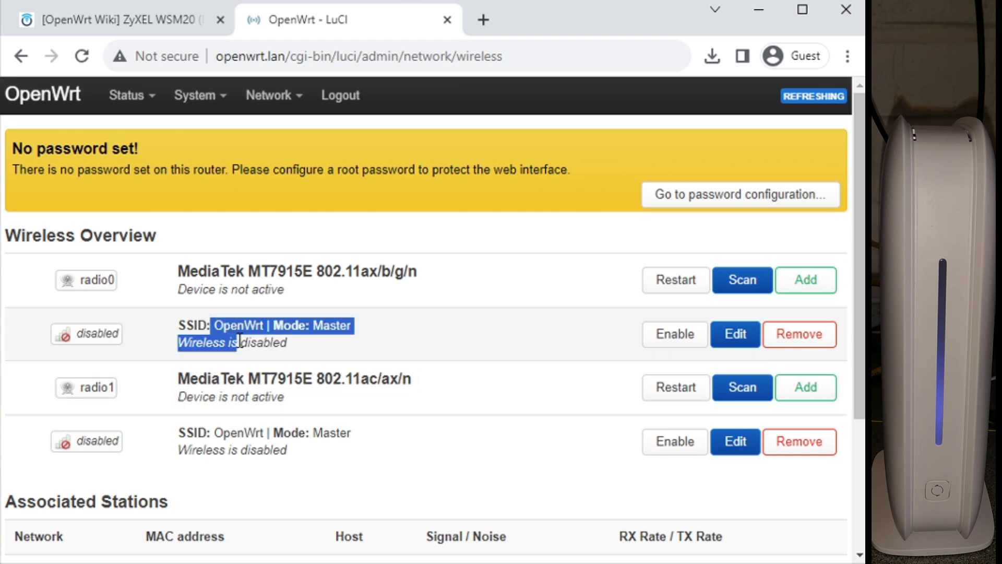
{"action": "left_click", "coordinate": [240, 339]}
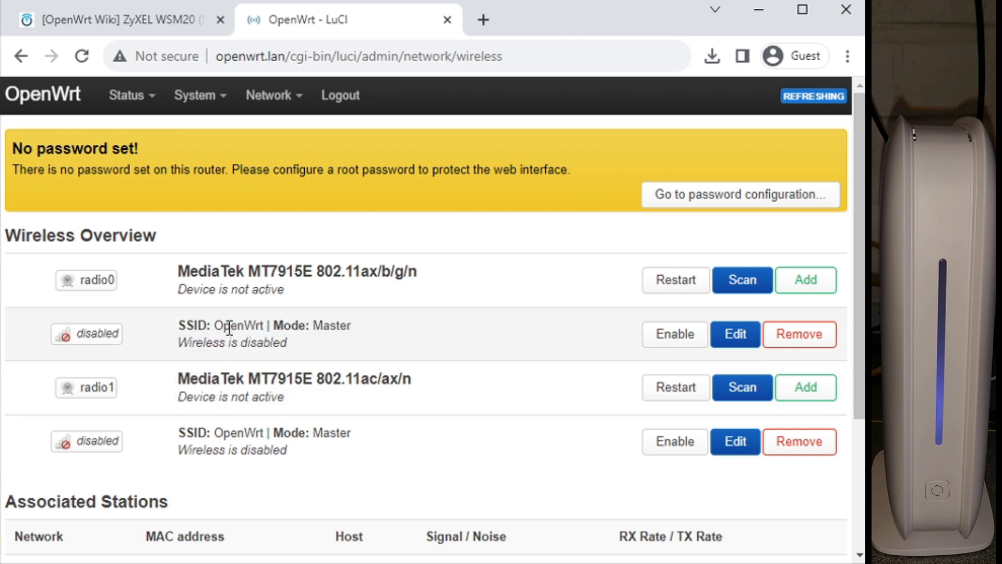
{"action": "left_click_drag", "start_coordinate": [223, 328], "coordinate": [242, 340]}
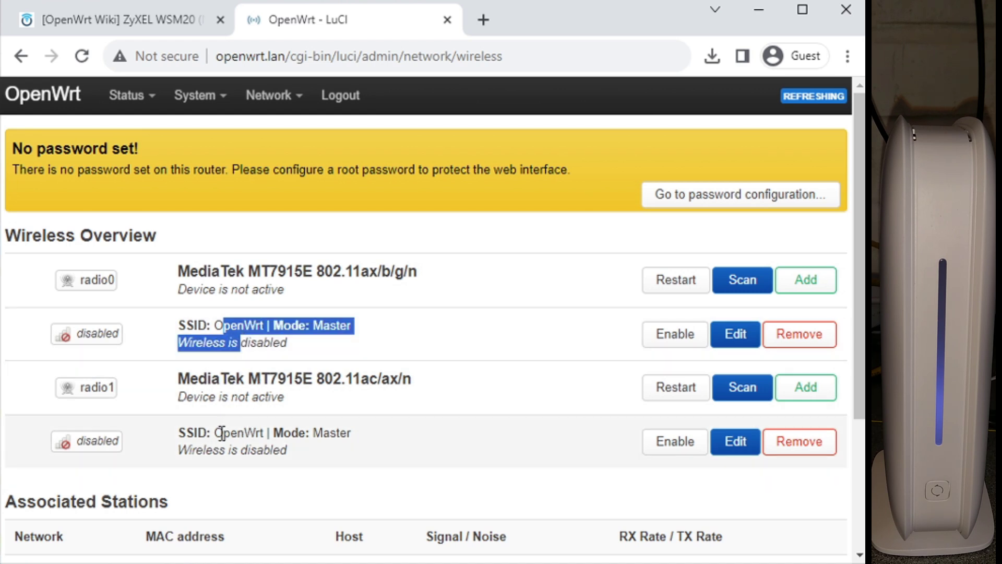
{"action": "left_click_drag", "start_coordinate": [211, 433], "coordinate": [232, 449]}
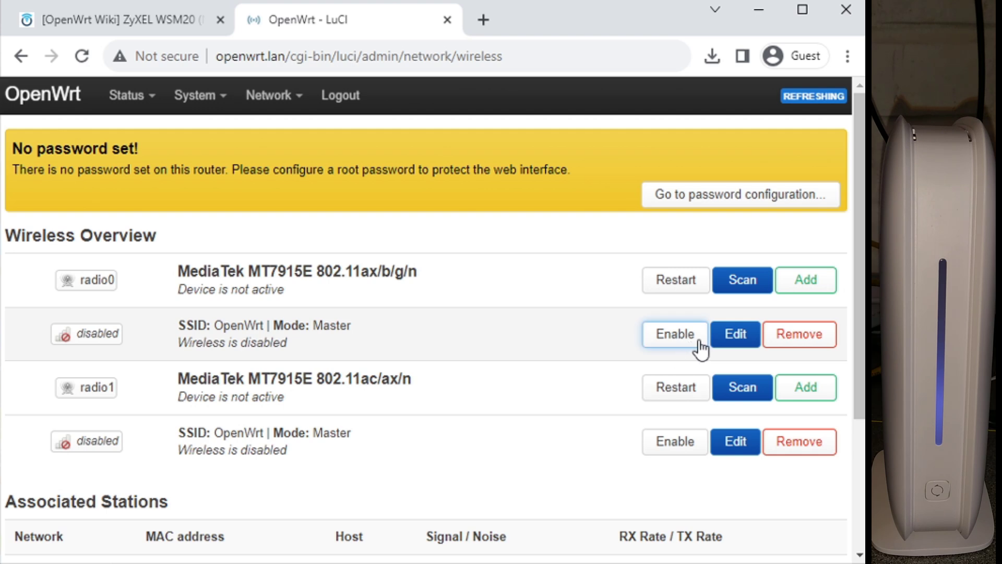
{"action": "left_click", "coordinate": [735, 335]}
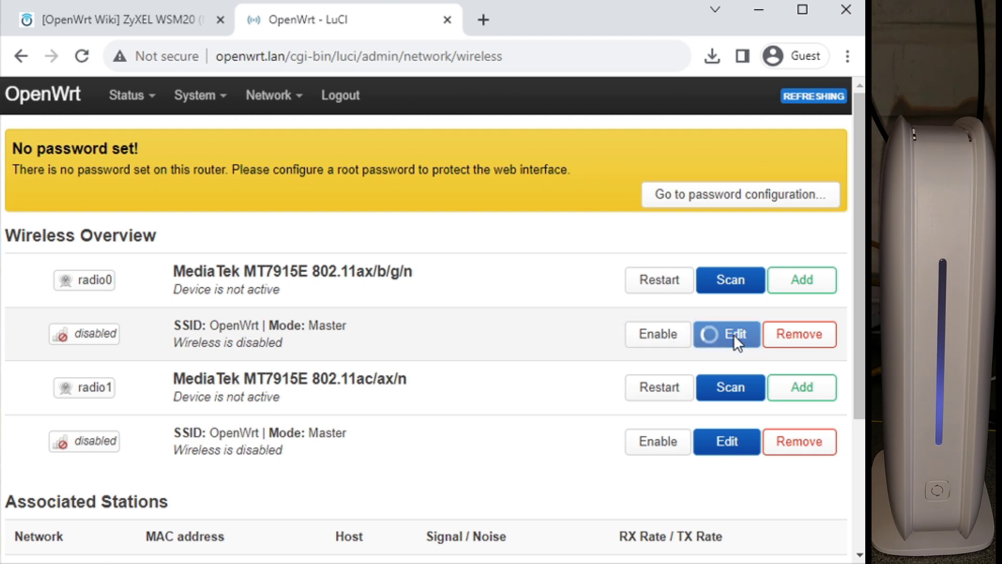
{"action": "scroll", "coordinate": [555, 340], "scroll_direction": "down", "scroll_amount": 8}
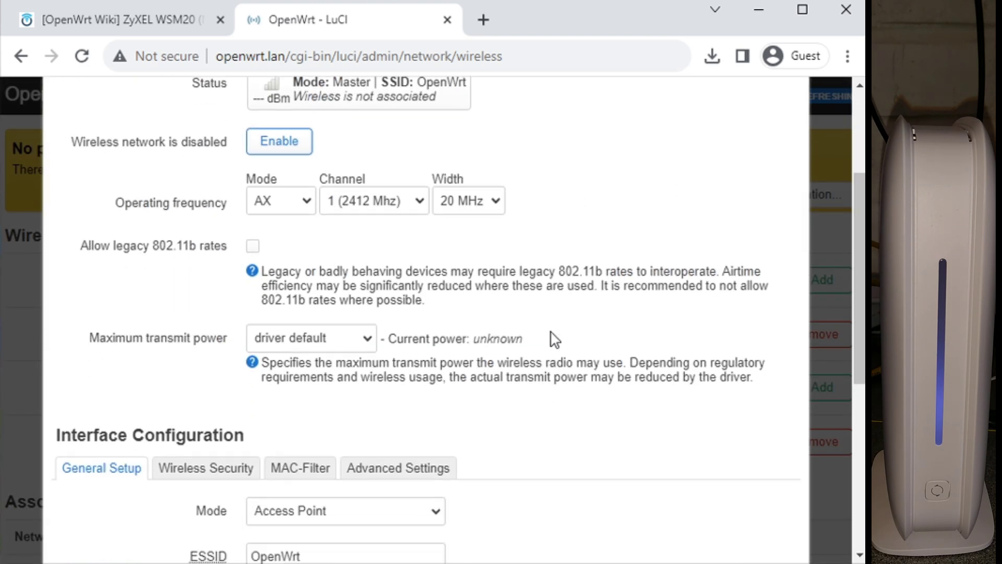
{"action": "left_click", "coordinate": [380, 346]}
{"action": "left_click_drag", "start_coordinate": [381, 346], "coordinate": [235, 354]}
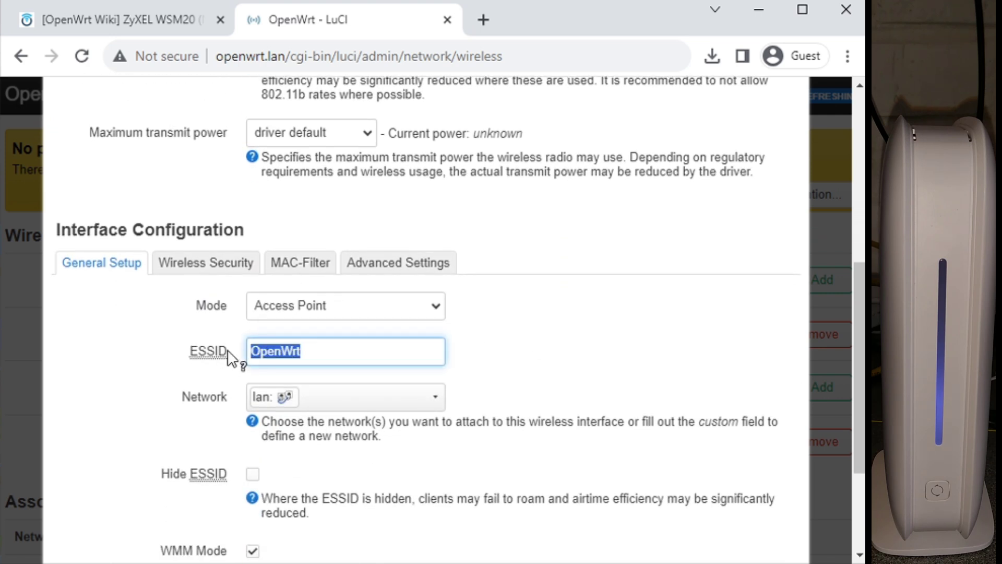
{"action": "scroll", "coordinate": [510, 353], "scroll_direction": "down", "scroll_amount": 3}
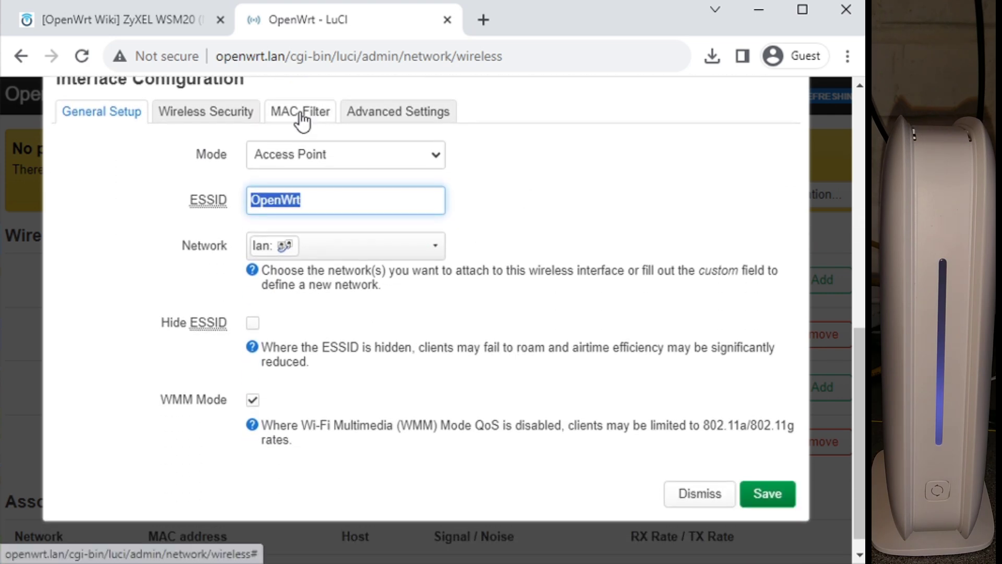
{"action": "left_click", "coordinate": [206, 111]}
{"action": "left_click", "coordinate": [339, 414]}
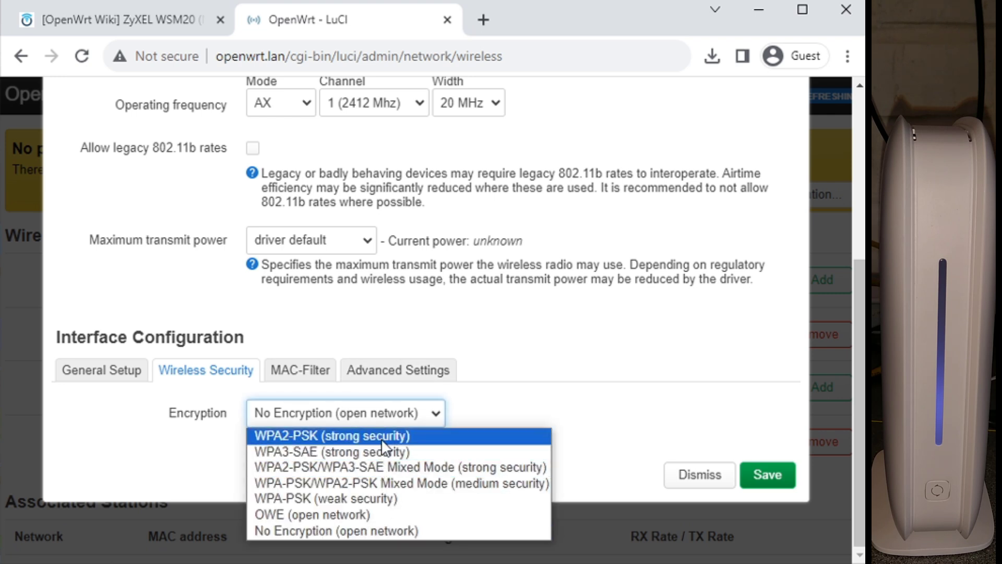
{"action": "left_click", "coordinate": [650, 441]}
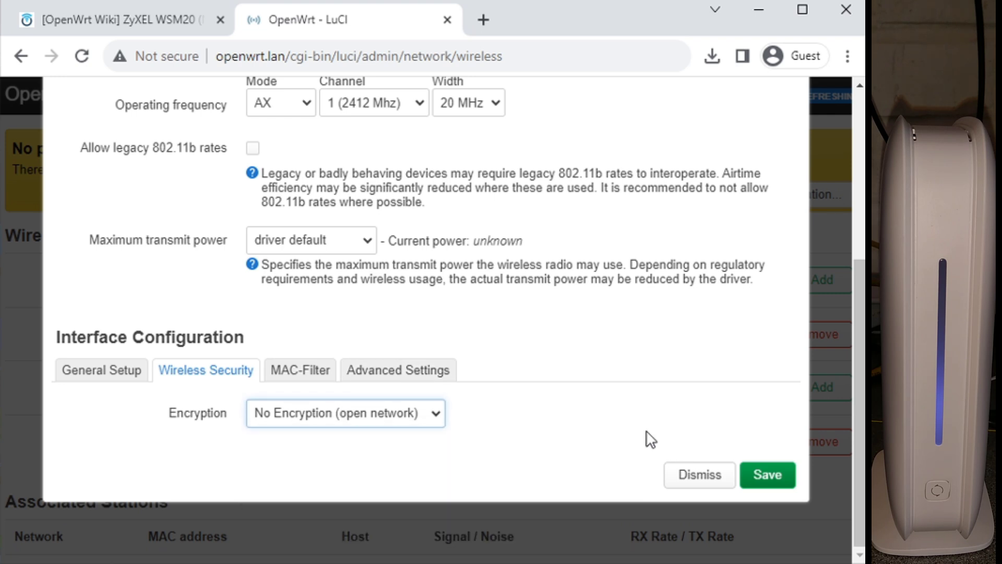
{"action": "left_click", "coordinate": [711, 476]}
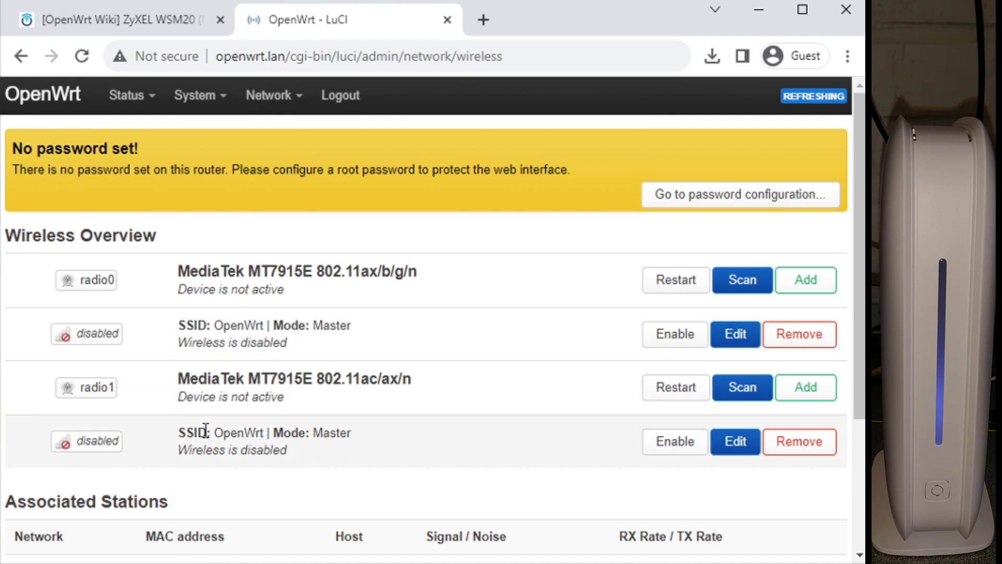
Step: Scroll through the radio1 network's configuration, then close it with Escape without saving
{"action": "left_click_drag", "start_coordinate": [178, 430], "coordinate": [255, 452]}
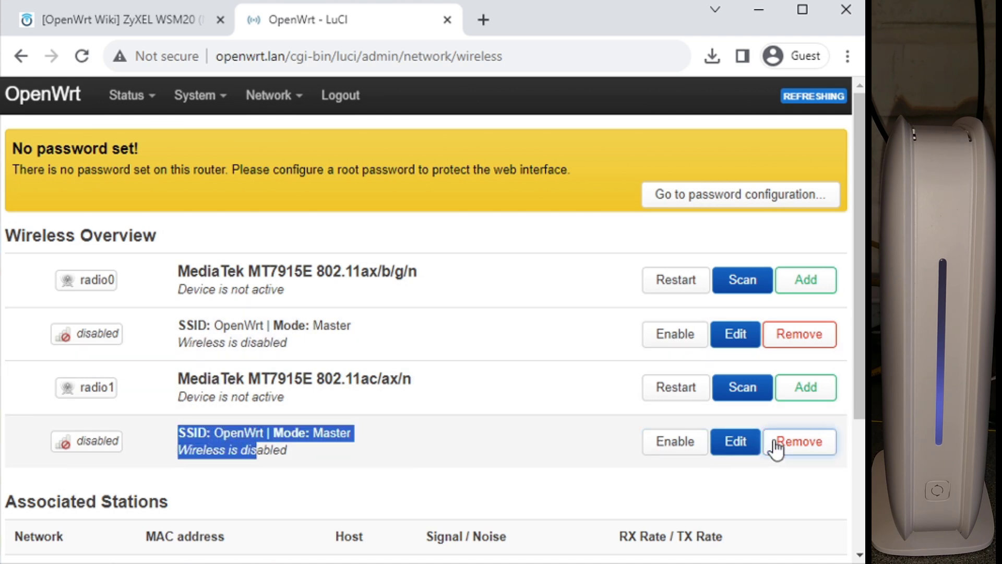
{"action": "left_click", "coordinate": [746, 441]}
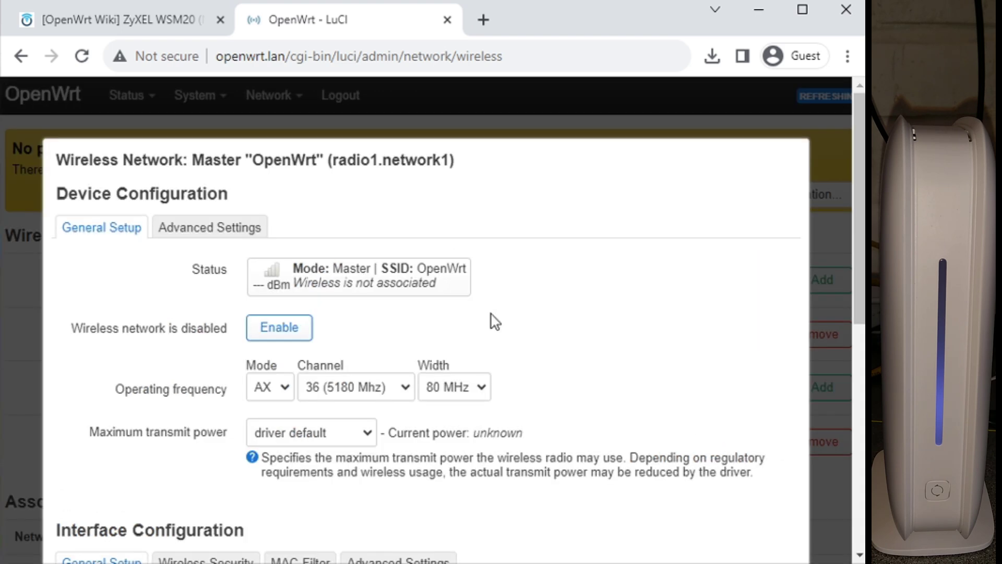
{"action": "scroll", "coordinate": [619, 344], "scroll_direction": "down", "scroll_amount": 7}
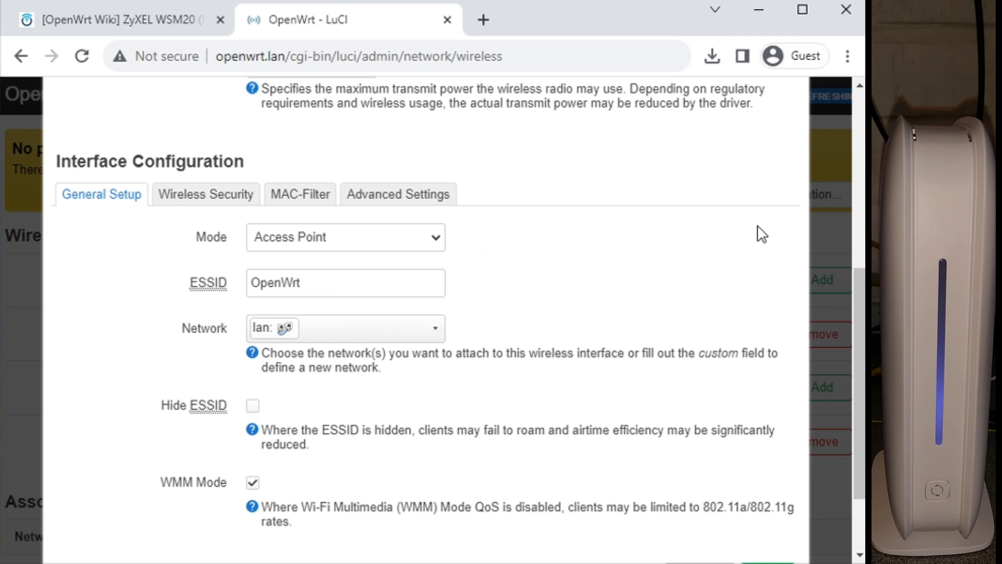
{"action": "scroll", "coordinate": [762, 235], "scroll_direction": "up", "scroll_amount": 4}
{"action": "scroll", "coordinate": [756, 202], "scroll_direction": "up", "scroll_amount": 3}
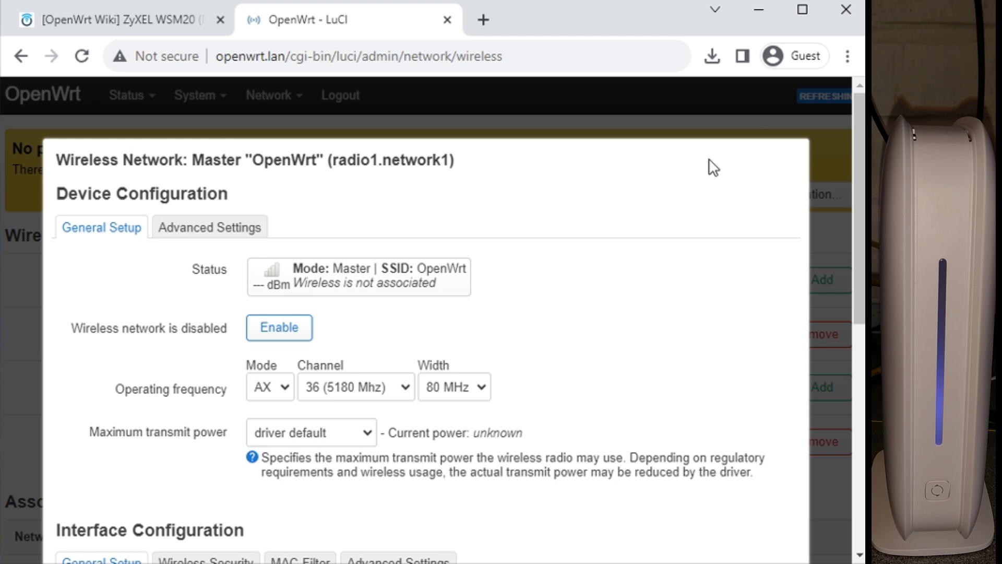
{"action": "key", "text": "Escape"}
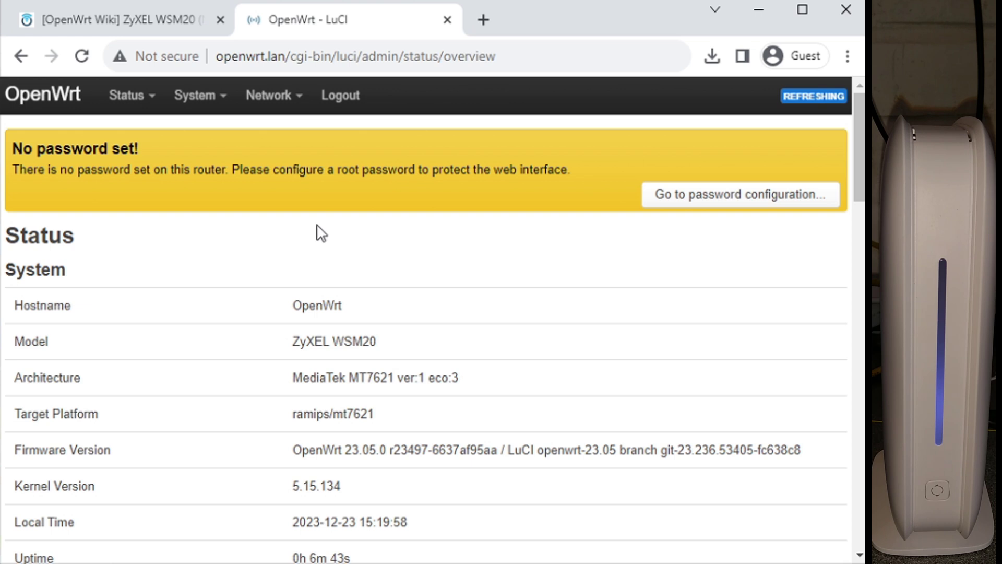
Step: On Network > Firewall, tick Software and Hardware flow offloading, then Save & Apply
{"action": "mouse_move", "coordinate": [271, 107]}
{"action": "left_click", "coordinate": [270, 268]}
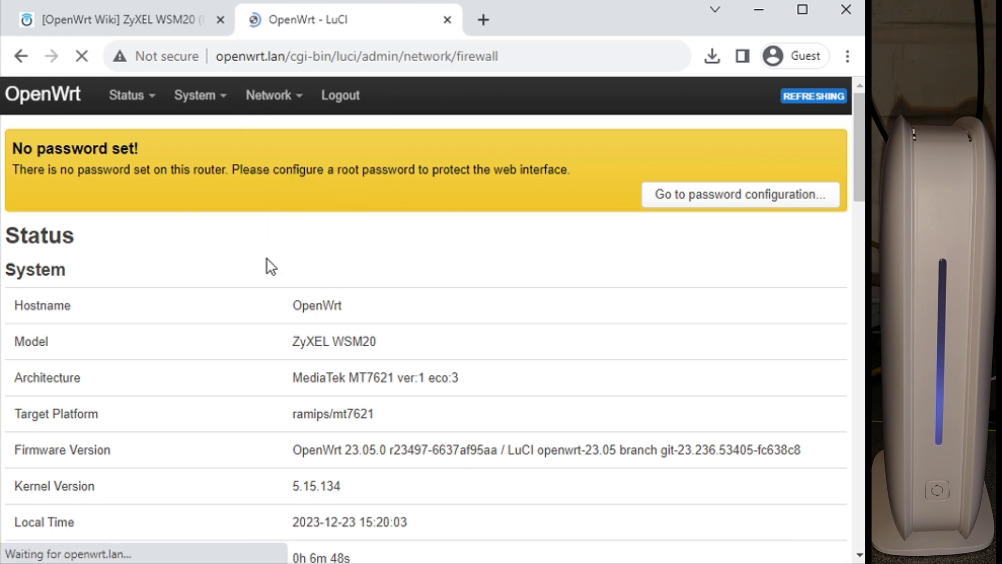
{"action": "scroll", "coordinate": [861, 153], "scroll_direction": "down", "scroll_amount": 6}
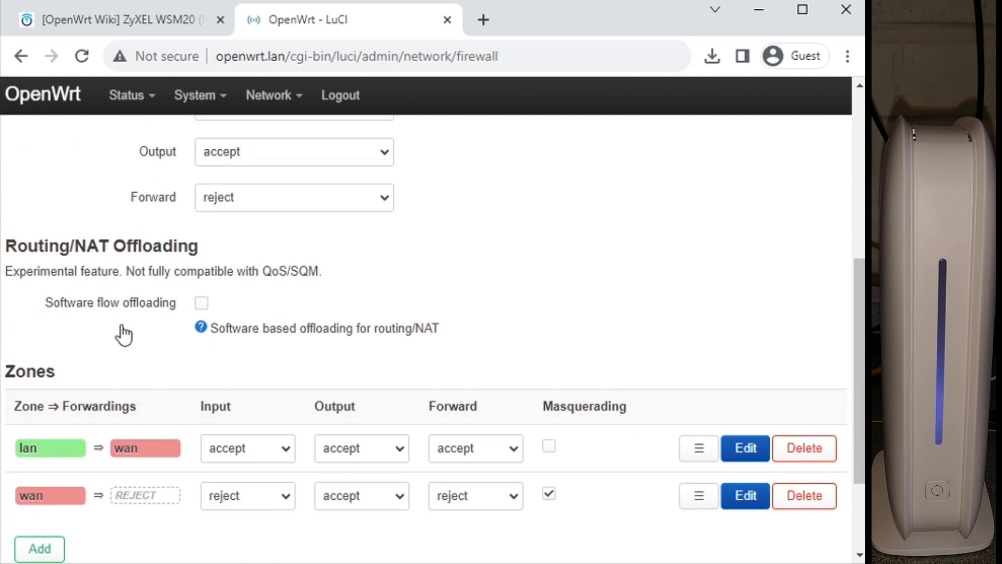
{"action": "left_click", "coordinate": [200, 304]}
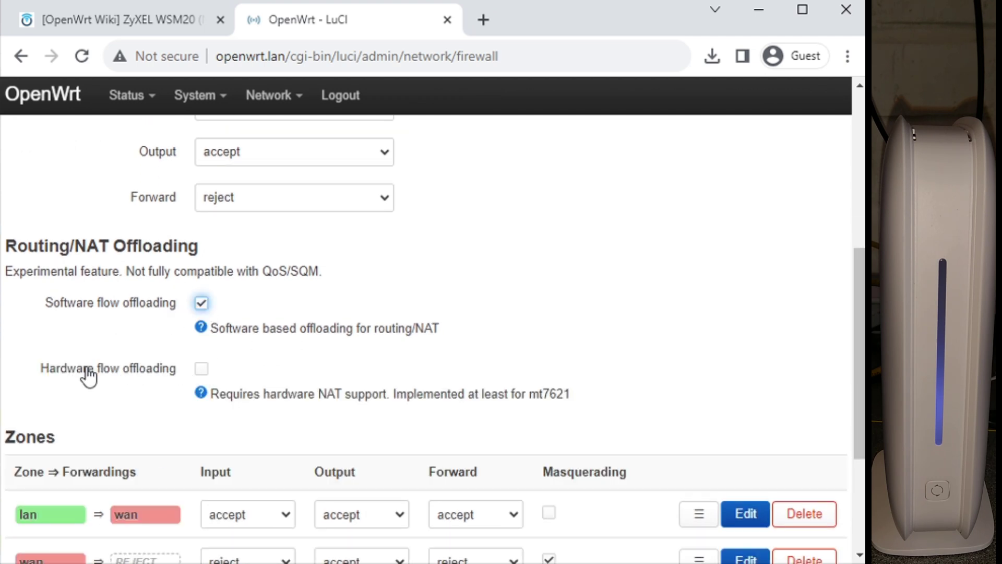
{"action": "left_click", "coordinate": [201, 369]}
{"action": "left_click_drag", "start_coordinate": [857, 296], "coordinate": [860, 344]}
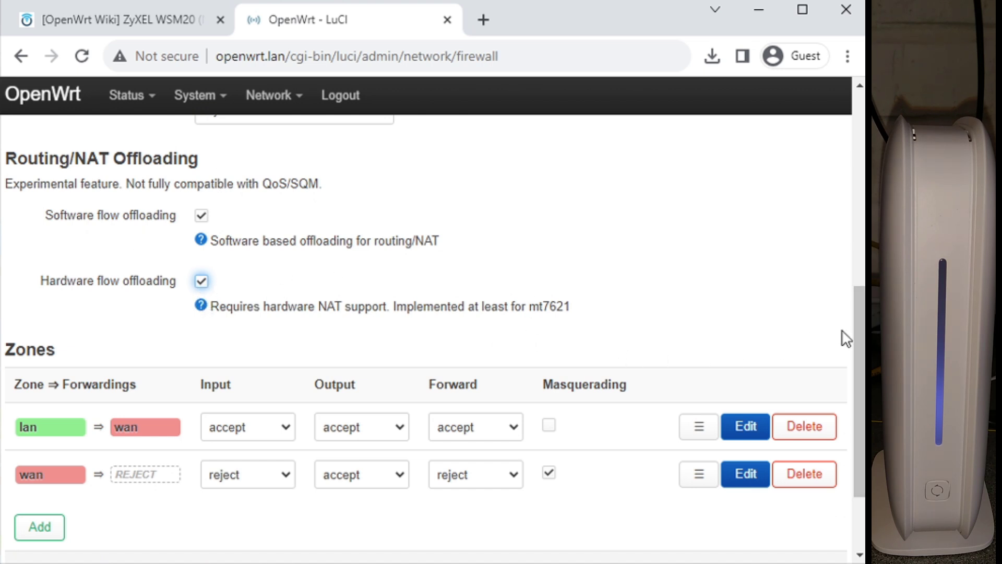
{"action": "mouse_move", "coordinate": [860, 329]}
{"action": "left_mouse_down"}
{"action": "mouse_move", "coordinate": [860, 358]}
{"action": "mouse_move", "coordinate": [856, 340]}
{"action": "left_mouse_up"}
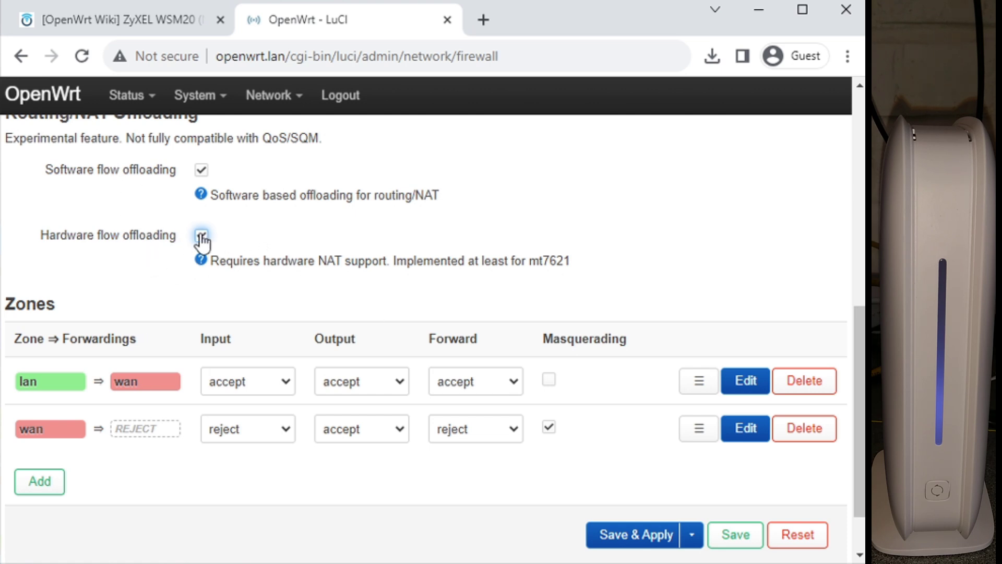
{"action": "left_click", "coordinate": [655, 538]}
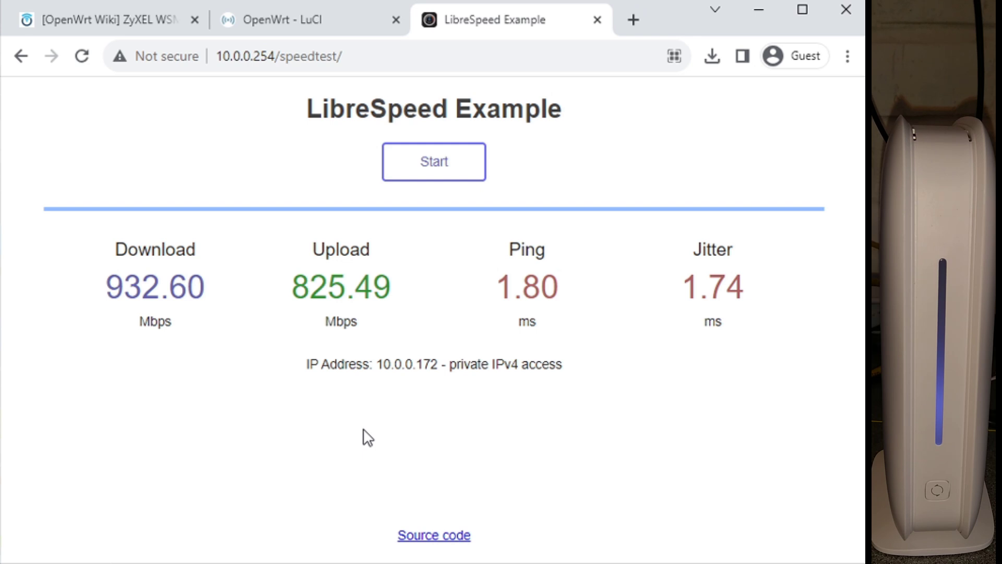
Step: Switch back to the OpenWrt LuCI router admin tab
{"action": "left_click", "coordinate": [308, 31]}
{"action": "left_click", "coordinate": [431, 173]}
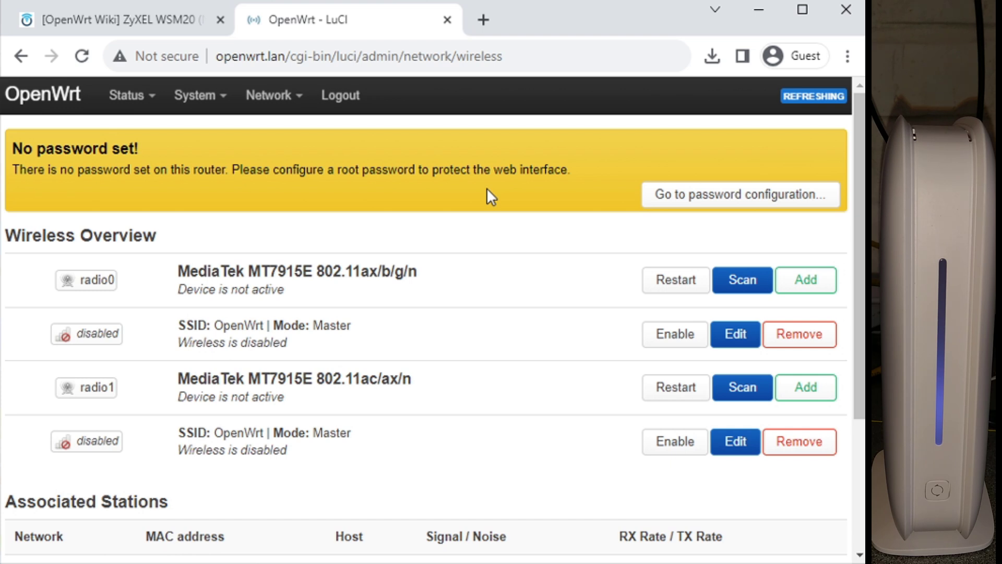
Step: Open Status > Overview to see the ZyXEL WSM20 firmware version and uptime
{"action": "mouse_move", "coordinate": [126, 95]}
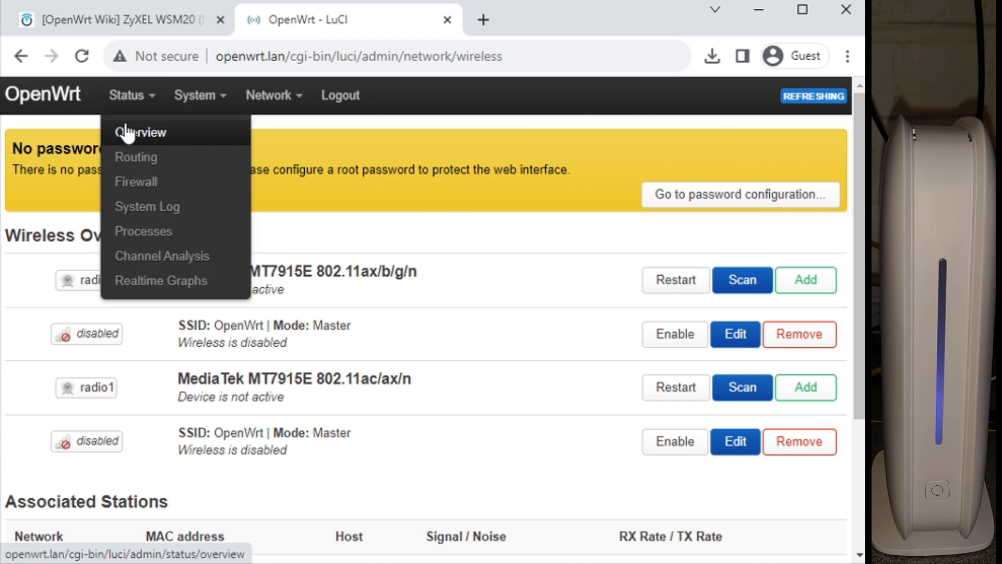
{"action": "left_click", "coordinate": [126, 125]}
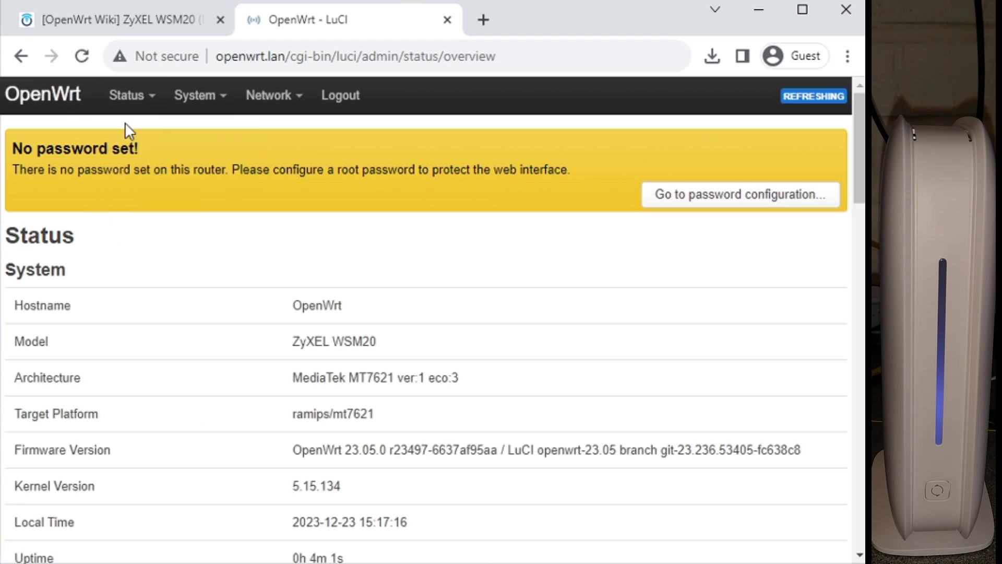